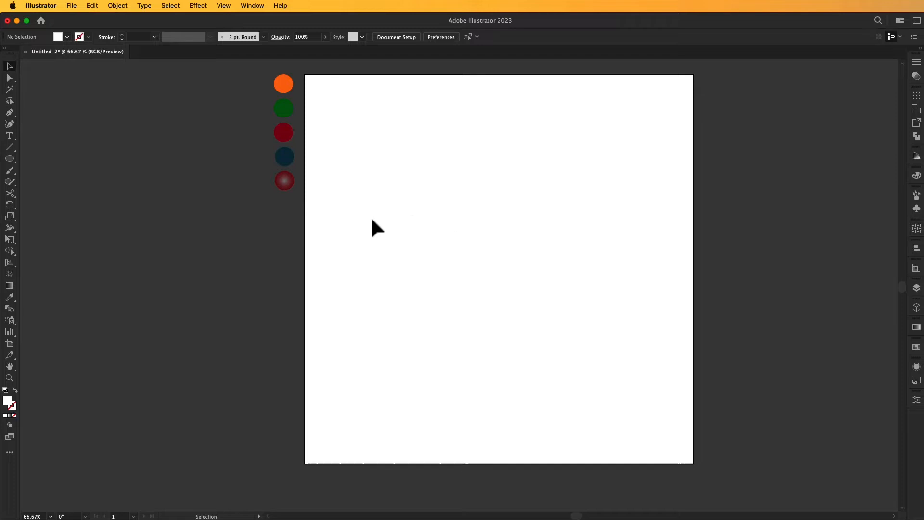
# Step: Create a 1080 by 1080 px rectangle with the Rectangle tool
pyautogui.moveTo(10, 161); pyautogui.dragTo(40, 159)
pyautogui.click(351, 165)
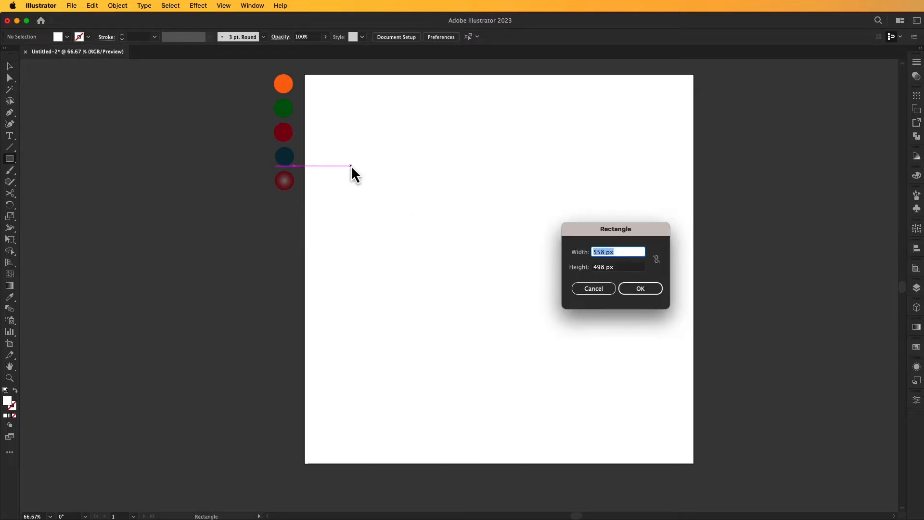
pyautogui.press('BackSpace')
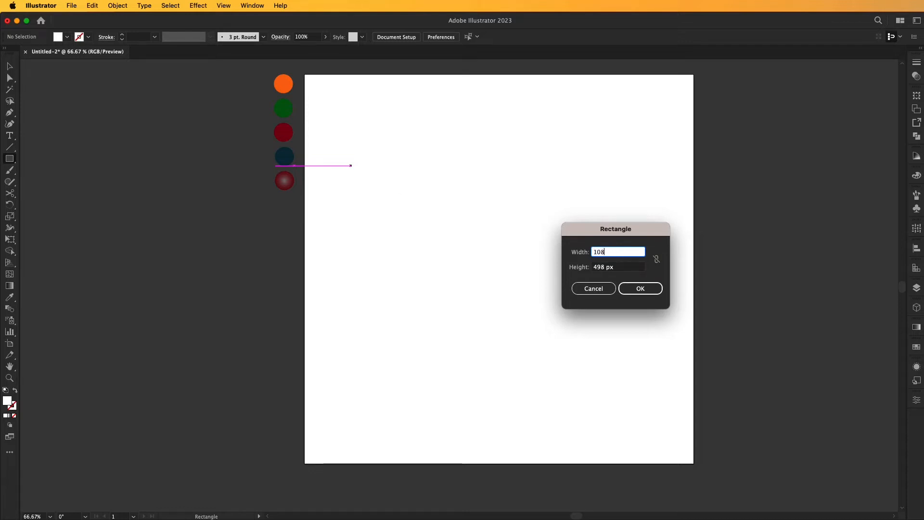
pyautogui.click(600, 266)
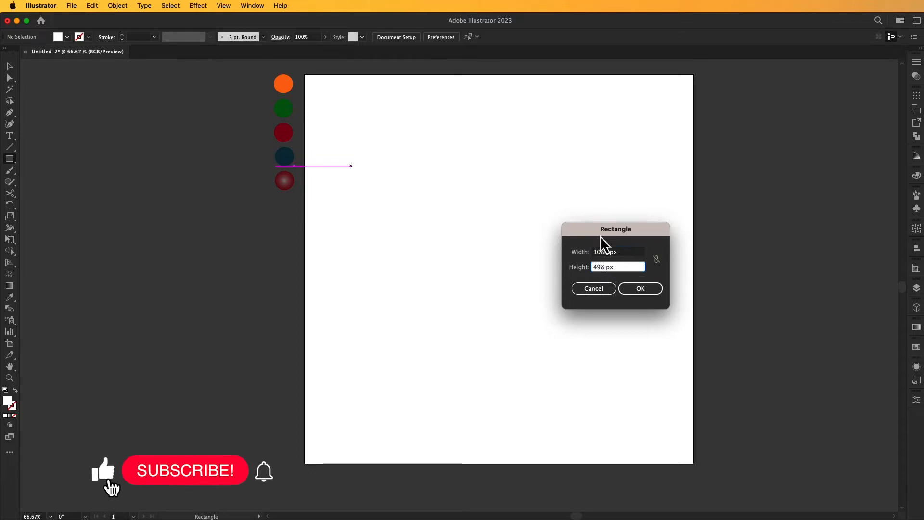
pyautogui.press('BackSpace')
pyautogui.press('BackSpace')
pyautogui.press('Delete')
pyautogui.write('1080')
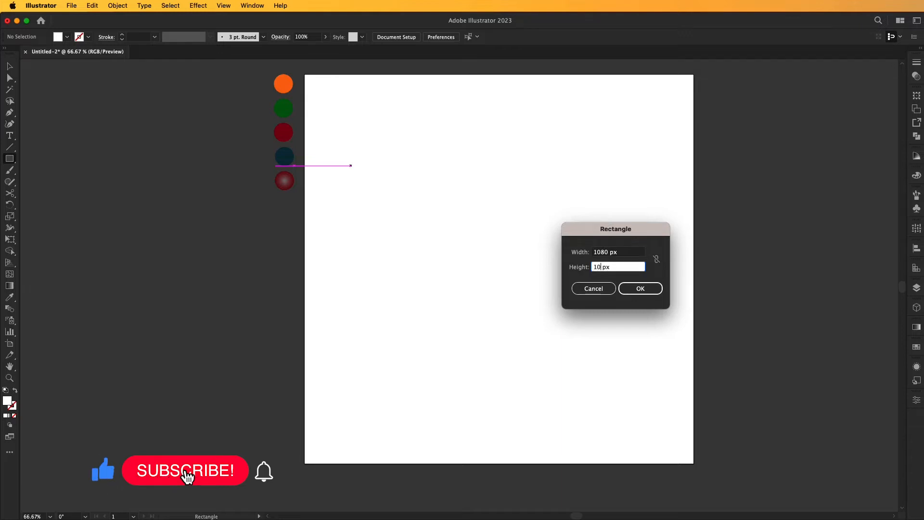
pyautogui.click(640, 289)
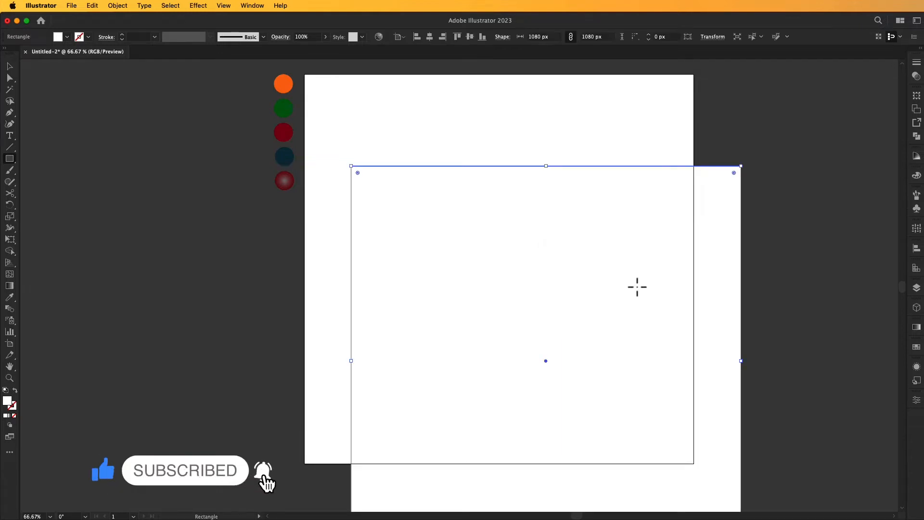
# Step: Centre the square horizontally and vertically on the artboard, then deselect it
pyautogui.click(429, 36)
pyautogui.click(470, 37)
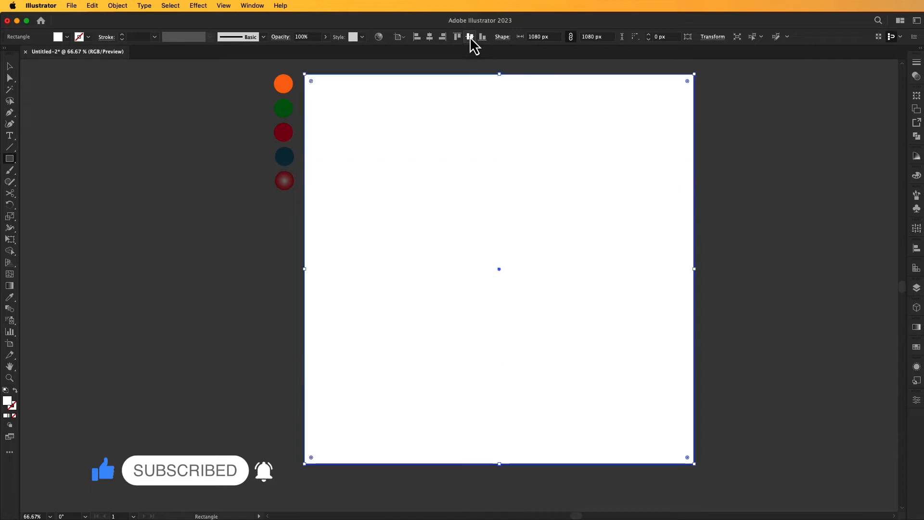
pyautogui.click(9, 66)
pyautogui.click(121, 151)
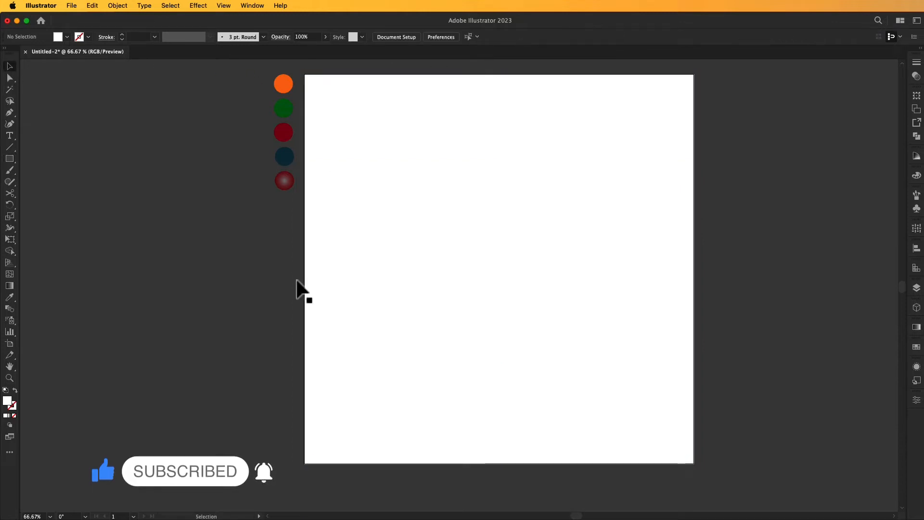
# Step: Fill the square with the radial red gradient sampled from the lowest colour swatch circle using the Eyedropper
pyautogui.click(403, 230)
pyautogui.moveTo(429, 232); pyautogui.dragTo(438, 232)
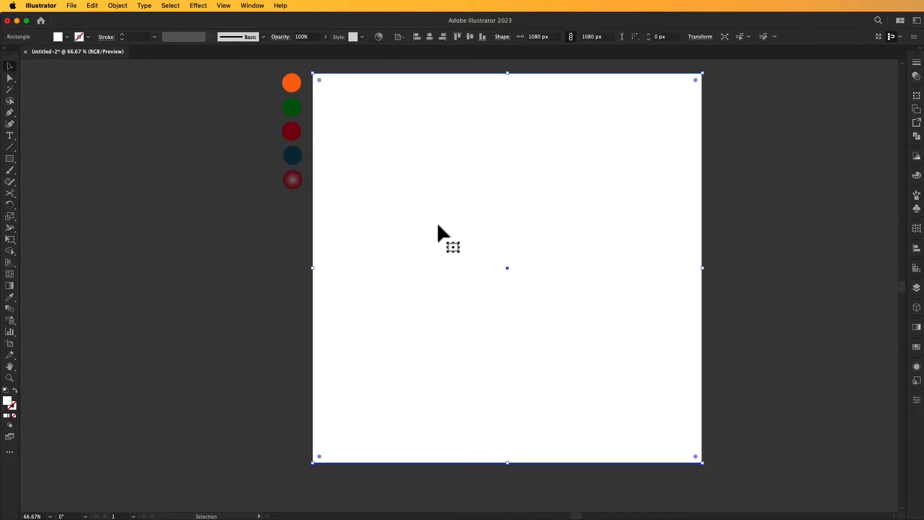
pyautogui.click(9, 297)
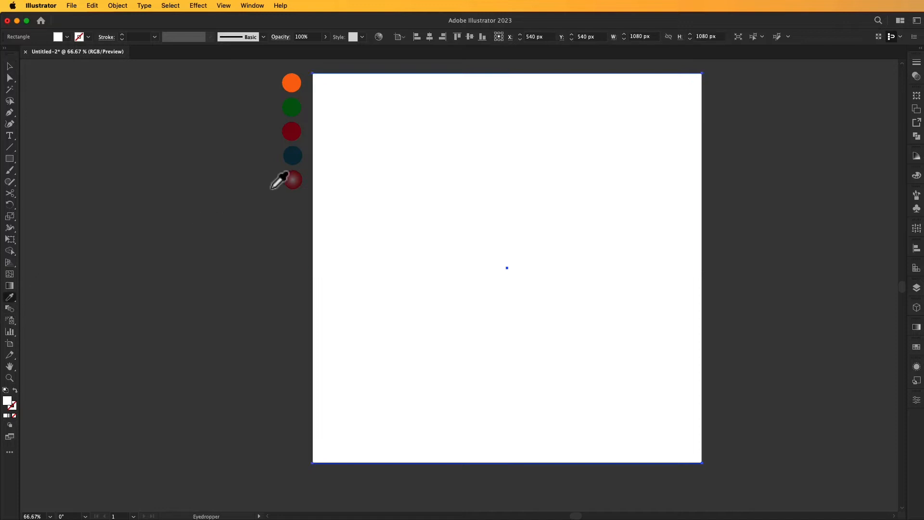
pyautogui.click(291, 183)
pyautogui.click(9, 67)
pyautogui.click(308, 278)
# Step: Adjust the background's radial gradient by shifting its midpoint and outer colour stop slightly inward
pyautogui.click(426, 237)
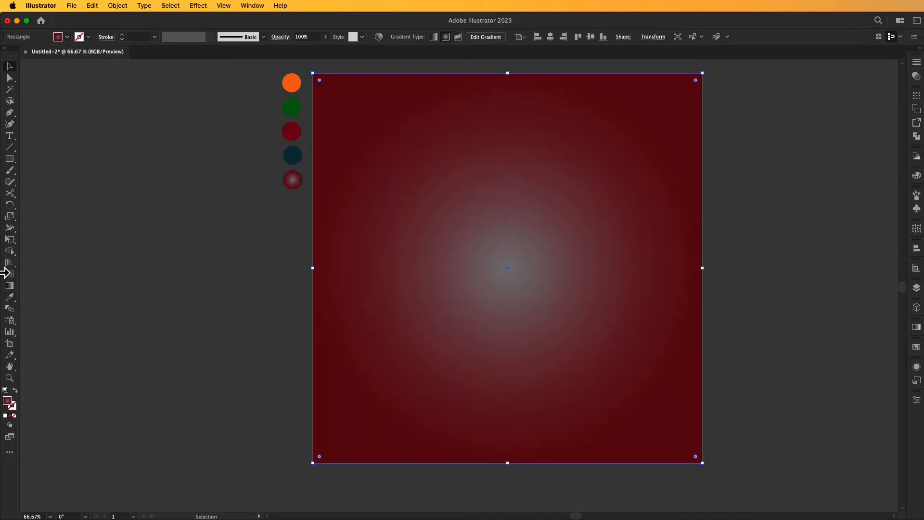
pyautogui.click(9, 285)
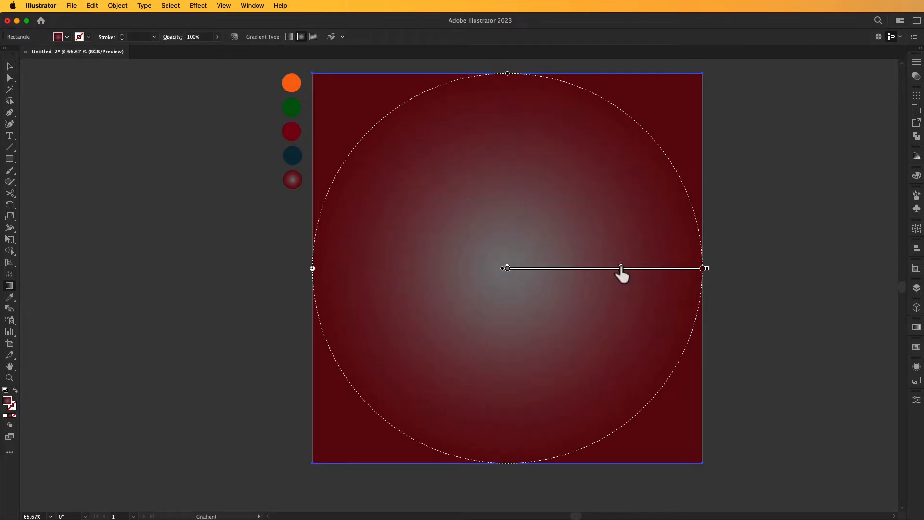
pyautogui.moveTo(615, 266); pyautogui.dragTo(607, 267)
pyautogui.moveTo(702, 268)
pyautogui.mouseDown()
pyautogui.moveTo(691, 268)
pyautogui.moveTo(701, 268)
pyautogui.mouseUp()
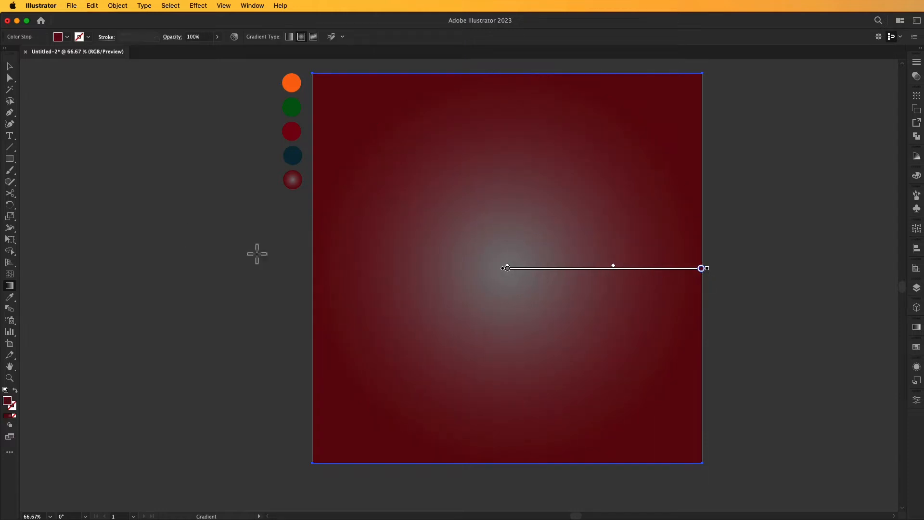
pyautogui.click(9, 66)
pyautogui.click(259, 242)
# Step: Lock the gradient background square
pyautogui.click(346, 175)
pyautogui.click(118, 6)
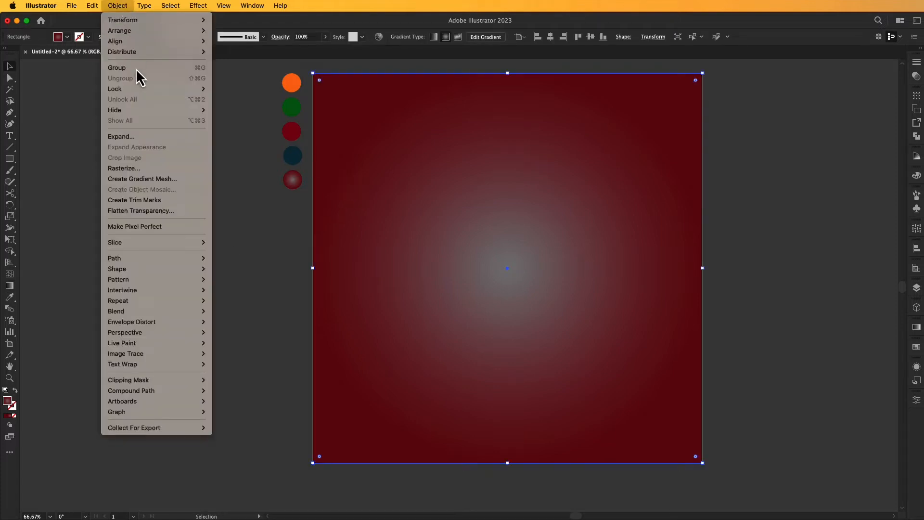
pyautogui.moveTo(124, 91)
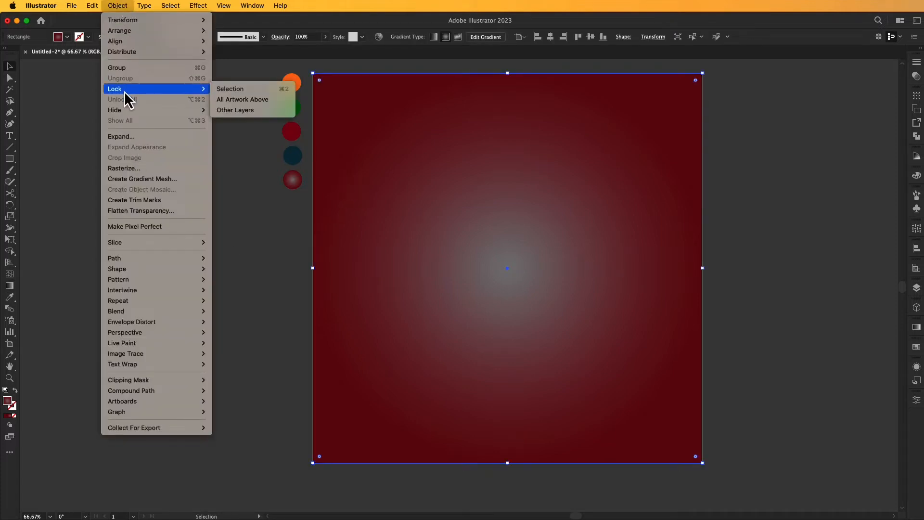
pyautogui.click(249, 88)
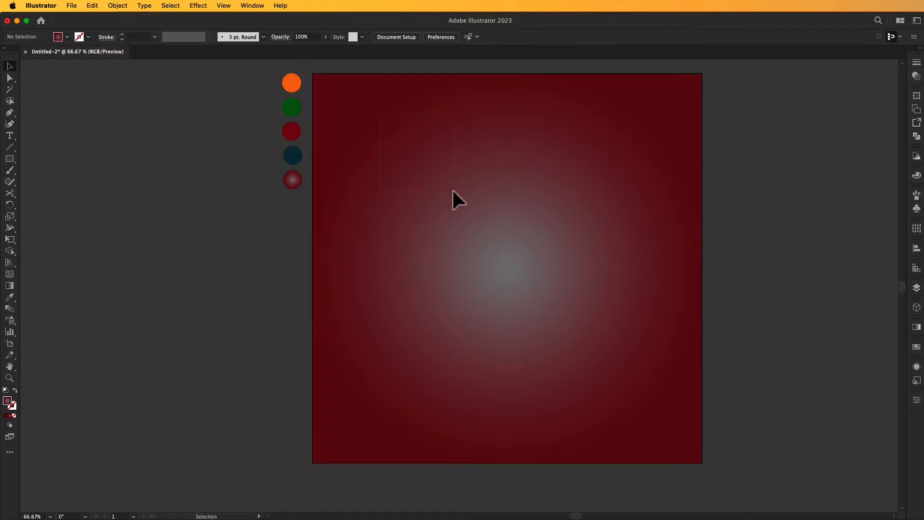
# Step: Place the image Footwear.png from the Downloads folder over the background, about 857 px wide
pyautogui.moveTo(405, 222); pyautogui.dragTo(405, 223)
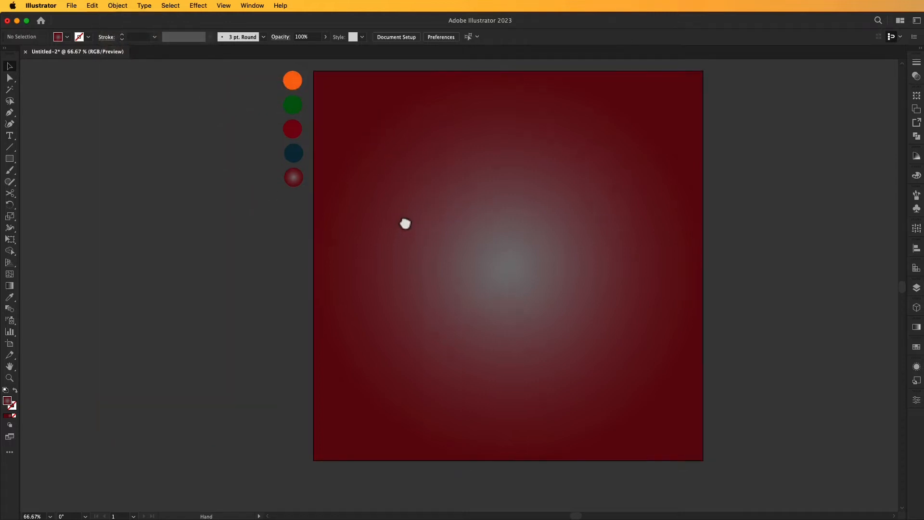
pyautogui.press('space')
pyautogui.moveTo(247, 222); pyautogui.dragTo(244, 224)
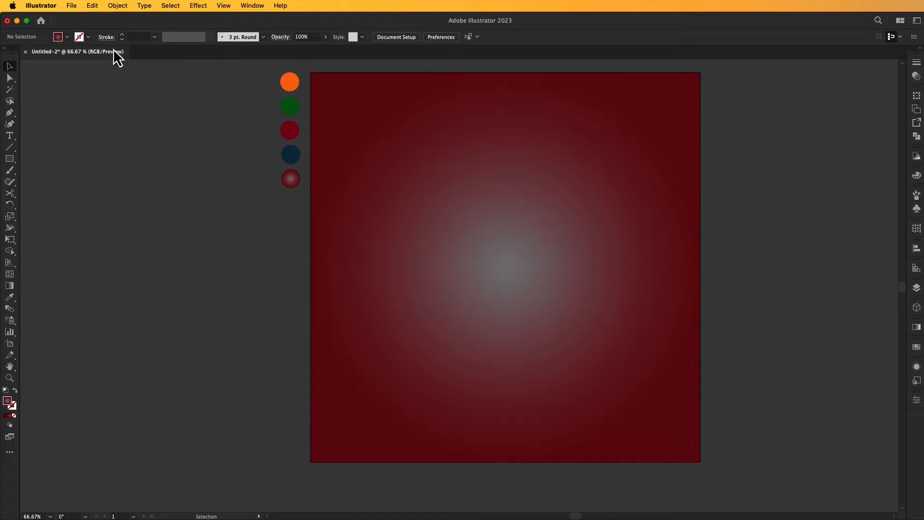
pyautogui.click(76, 7)
pyautogui.click(96, 185)
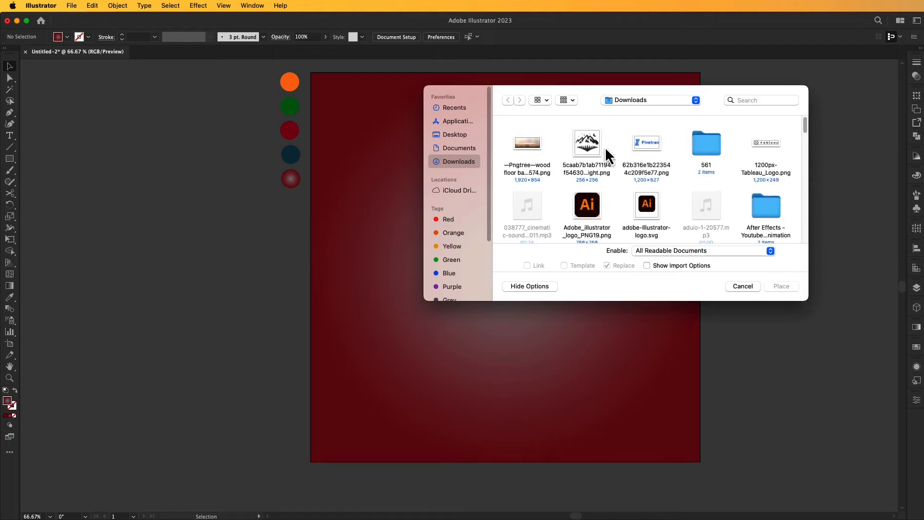
pyautogui.scroll(-10, 618, 198)
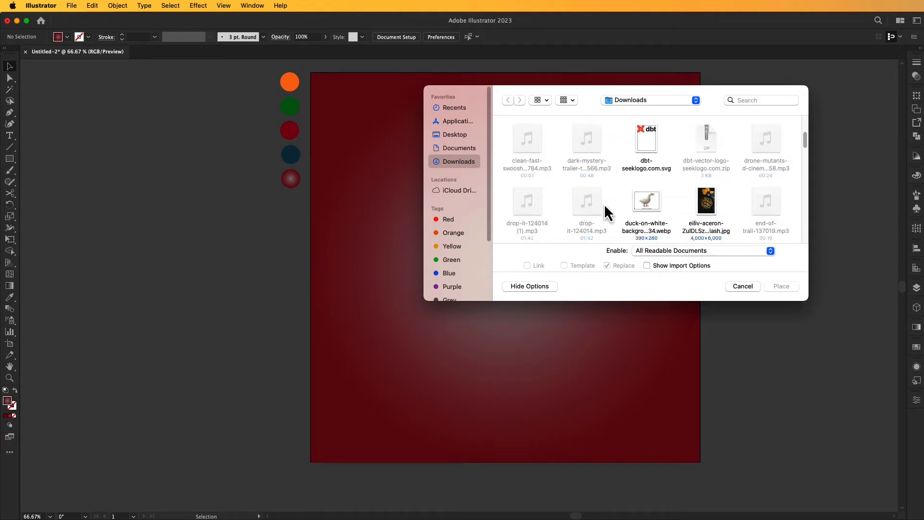
pyautogui.click(651, 232)
pyautogui.click(780, 287)
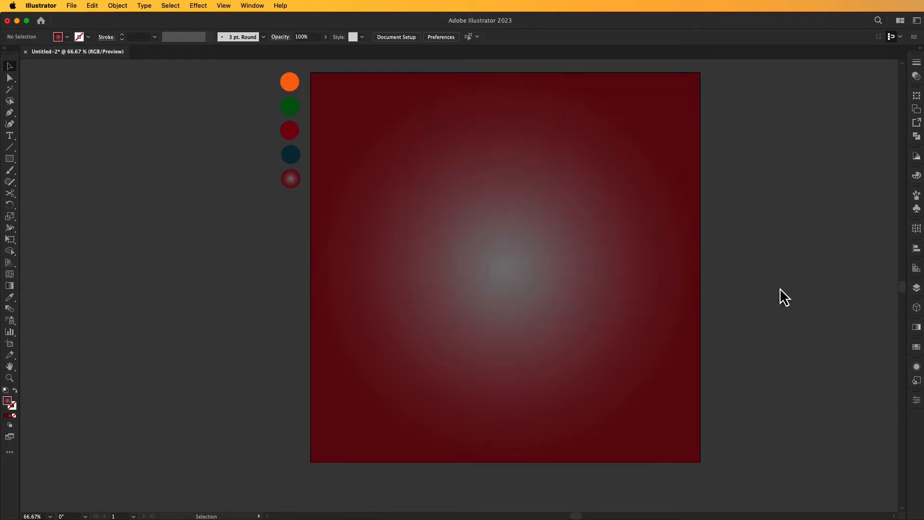
pyautogui.moveTo(429, 159)
pyautogui.moveTo(427, 155); pyautogui.dragTo(745, 413)
# Step: Scale the shoe image down slightly and position it near the centre of the gradient
pyautogui.moveTo(603, 288); pyautogui.dragTo(544, 259)
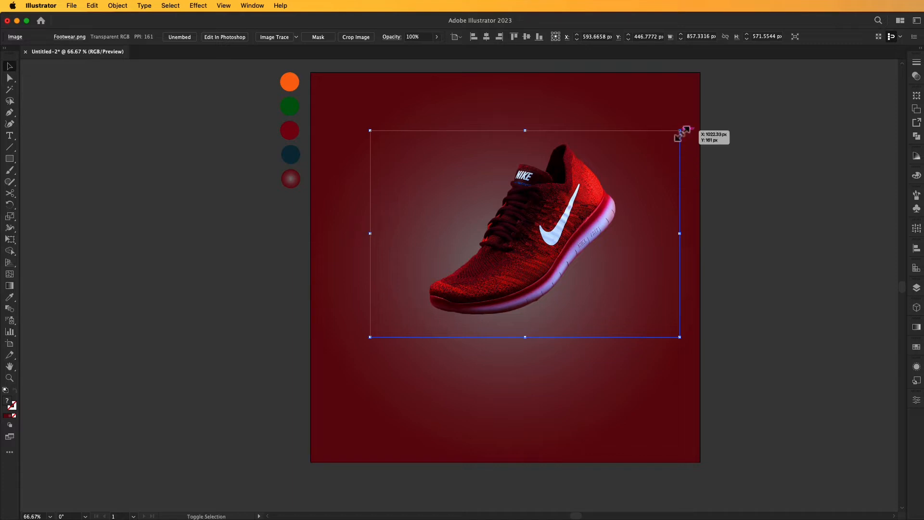
pyautogui.moveTo(681, 133); pyautogui.dragTo(672, 141)
pyautogui.moveTo(547, 227); pyautogui.dragTo(549, 239)
pyautogui.click(749, 216)
pyautogui.scroll(-1, 743, 228)
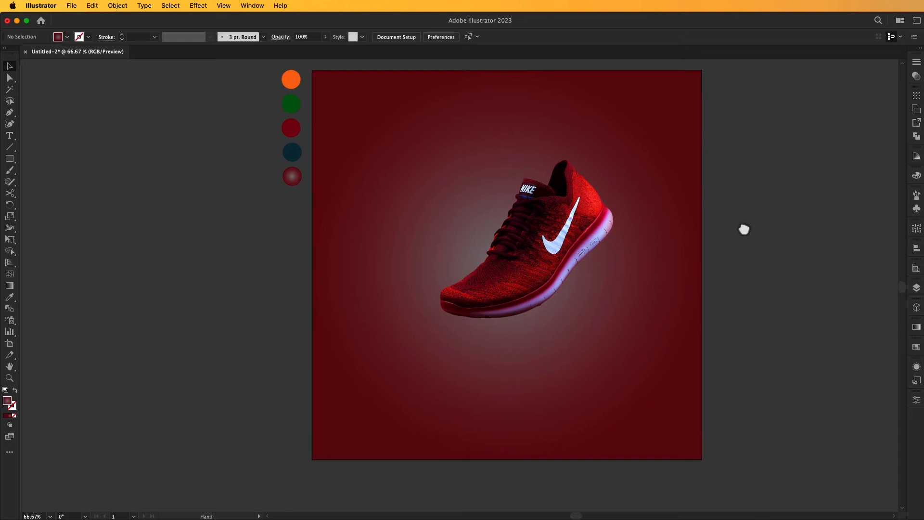
pyautogui.moveTo(573, 246); pyautogui.dragTo(553, 249)
pyautogui.click(740, 235)
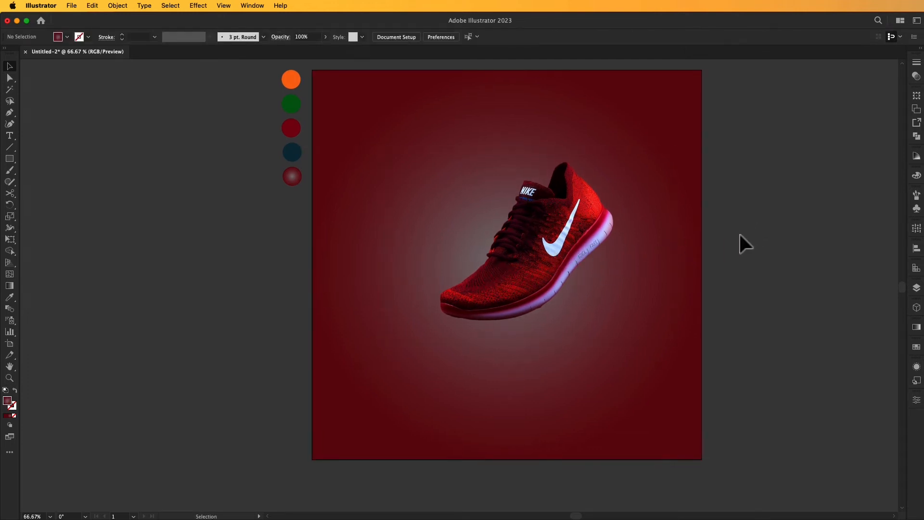
# Step: Add the point text "EXCLUSIVE" in the empty area beside the artboard
pyautogui.press('space')
pyautogui.moveTo(736, 241); pyautogui.dragTo(733, 238)
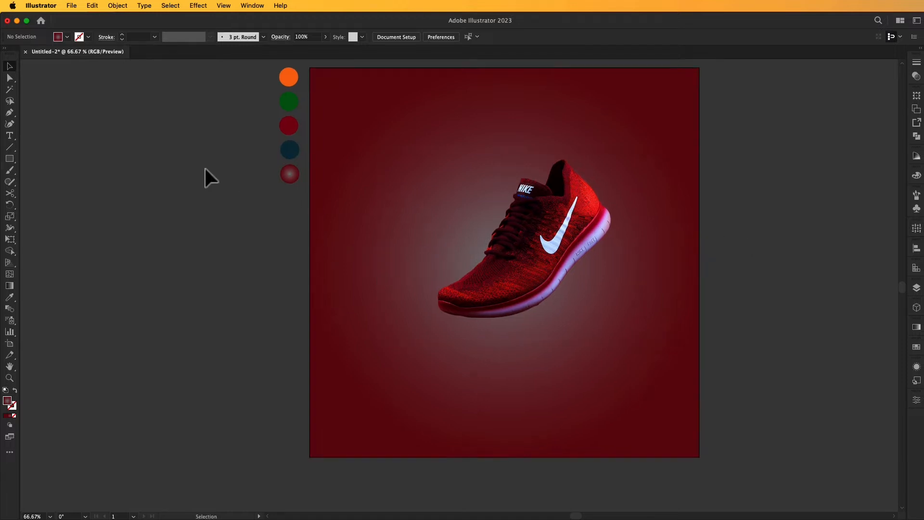
pyautogui.click(10, 136)
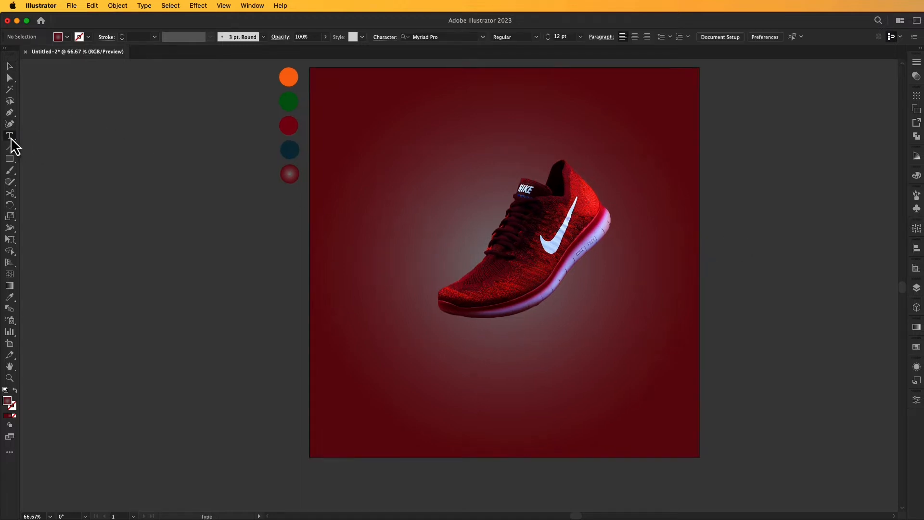
pyautogui.click(143, 290)
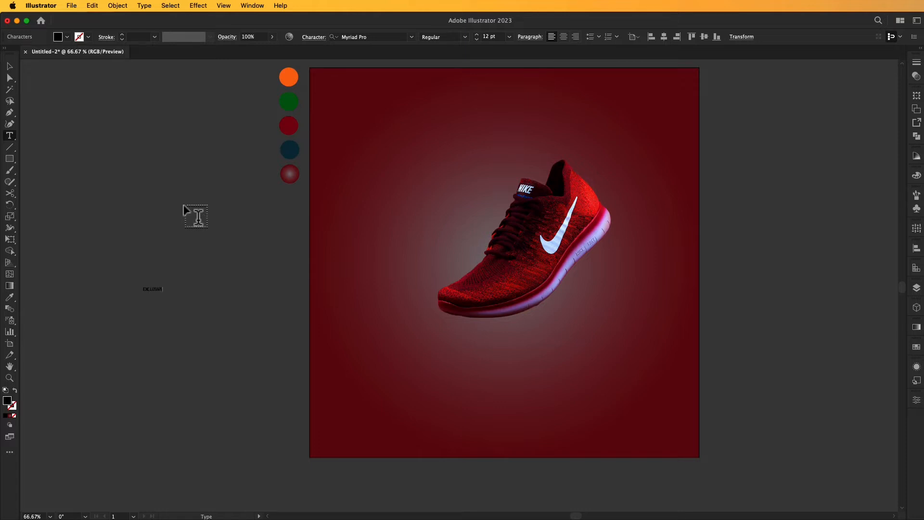
# Step: Enlarge the EXCLUSIVE text to about 136 pt and move it beside the shoe, overlapping the artboard's edge
pyautogui.click(10, 66)
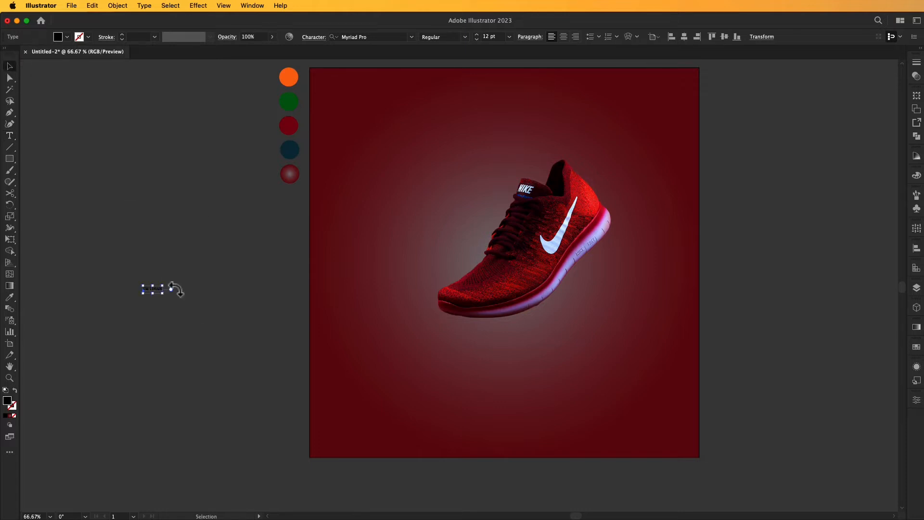
pyautogui.moveTo(164, 285); pyautogui.dragTo(262, 263)
pyautogui.moveTo(187, 306); pyautogui.dragTo(290, 292)
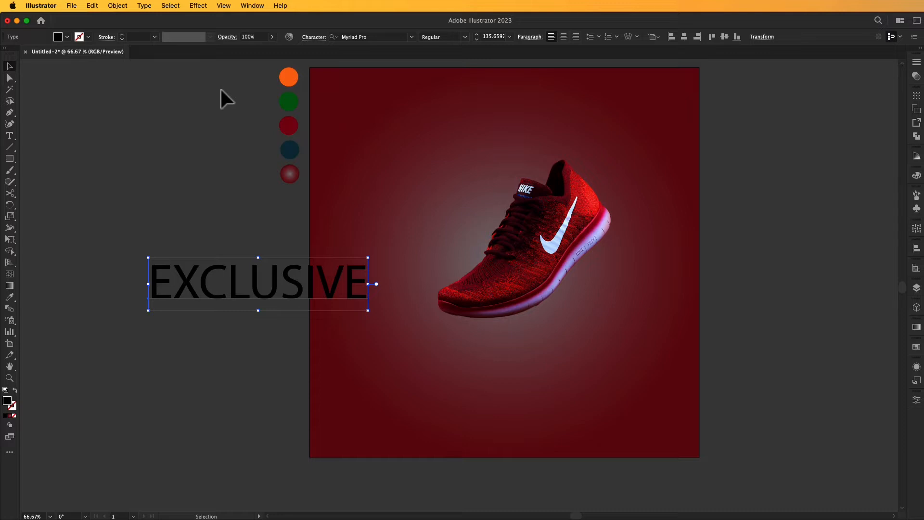
pyautogui.moveTo(297, 291); pyautogui.dragTo(256, 263)
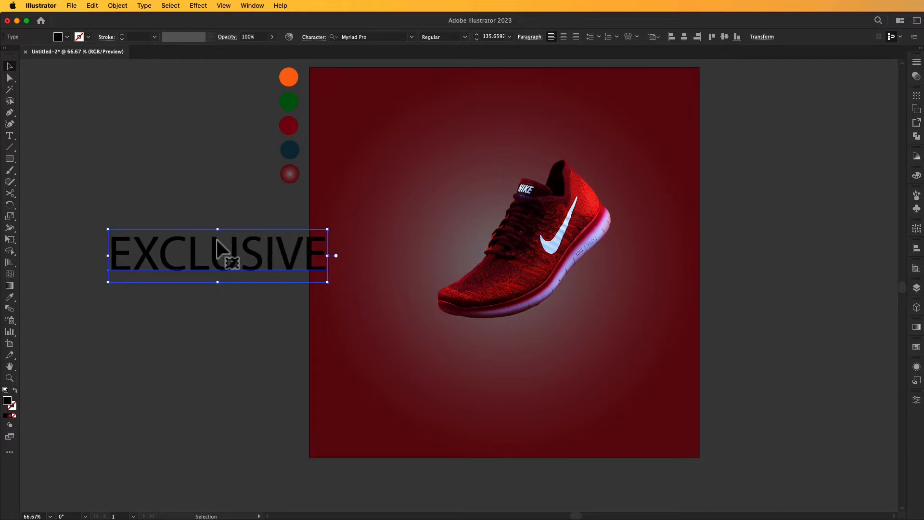
# Step: Change the case of the EXCLUSIVE text to Title Case
pyautogui.click(145, 5)
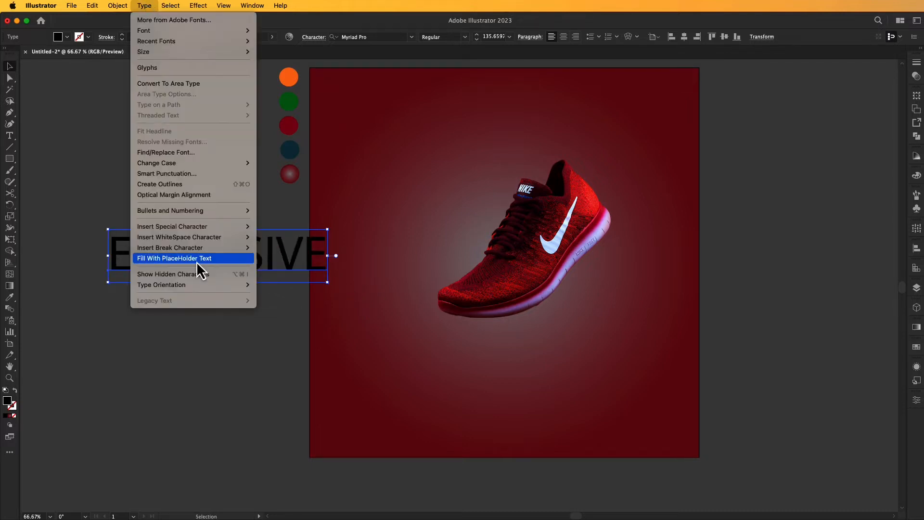
pyautogui.moveTo(175, 164)
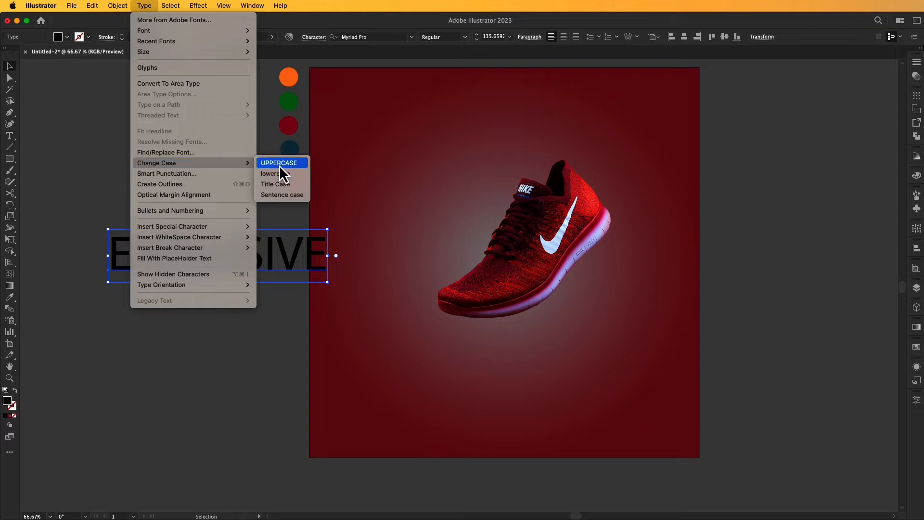
pyautogui.click(279, 183)
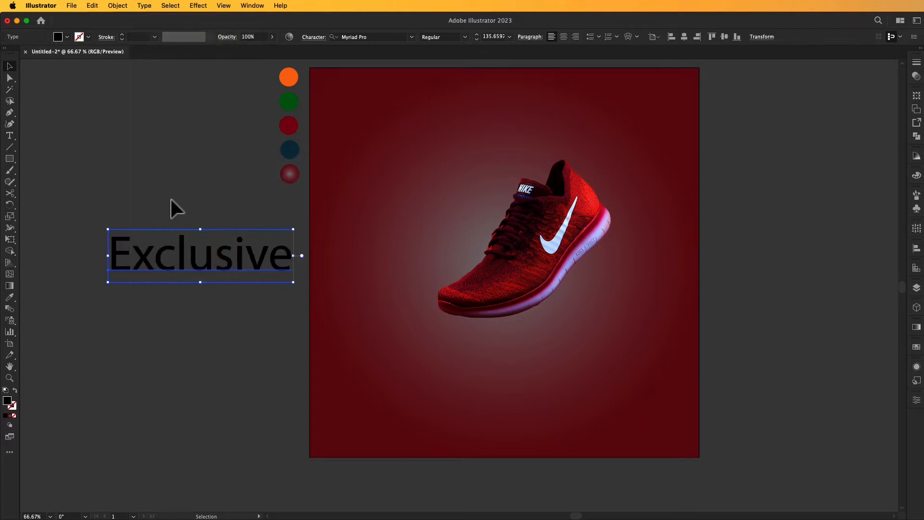
pyautogui.click(144, 212)
# Step: Move the Exclusive text slightly lower and set its font to Italianno Regular
pyautogui.moveTo(195, 271); pyautogui.dragTo(218, 319)
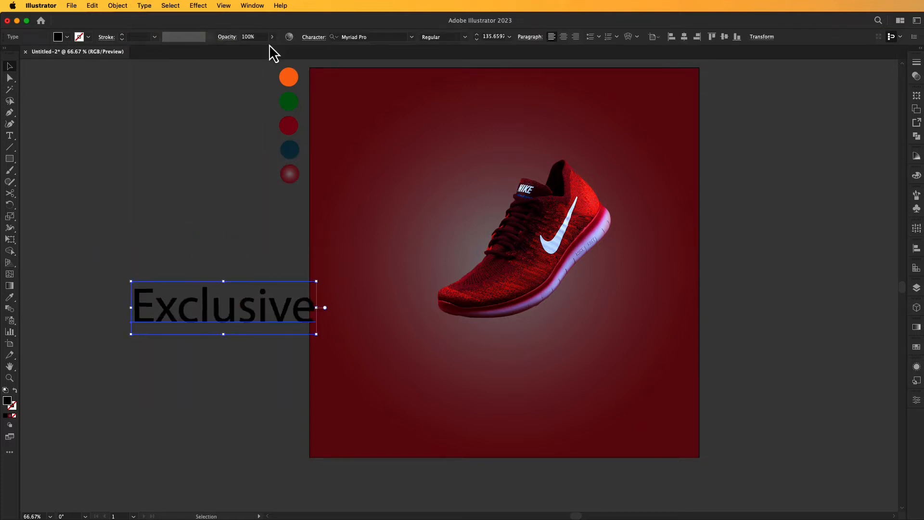
pyautogui.click(411, 36)
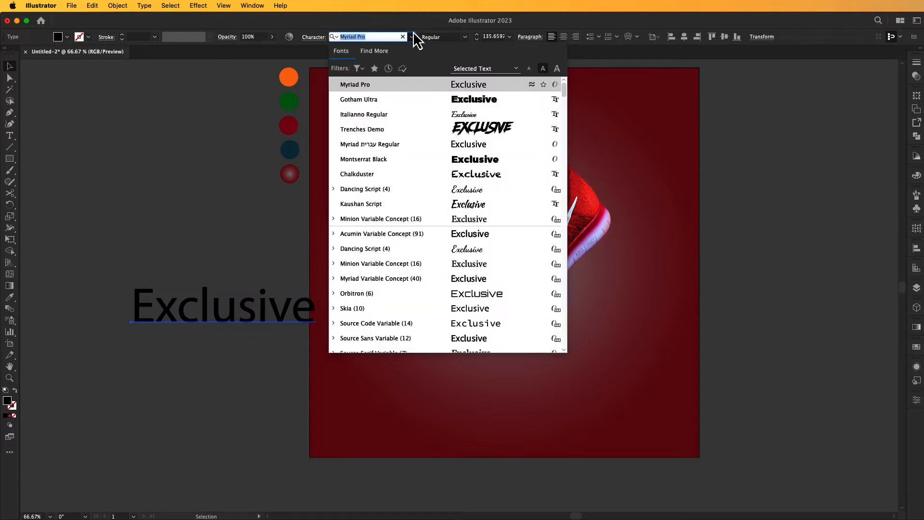
pyautogui.click(451, 120)
pyautogui.click(215, 211)
# Step: Move the Exclusive text onto the artboard below the shoe and rotate it counterclockwise to a steep upward slant
pyautogui.moveTo(217, 318); pyautogui.dragTo(524, 376)
pyautogui.moveTo(578, 413); pyautogui.dragTo(642, 301)
pyautogui.press('a')
pyautogui.press('super+minus')
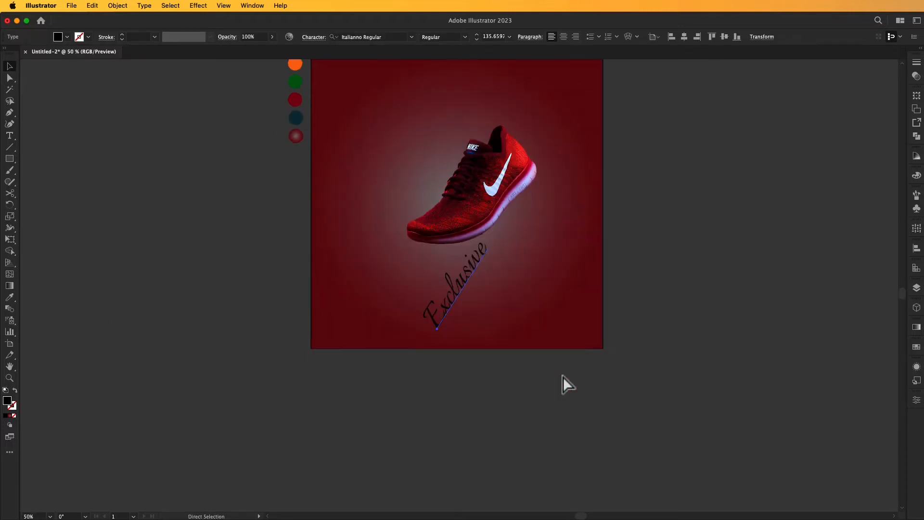
# Step: Enlarge the Exclusive text to about 328 pt, rotate it to a gentler upward slant and reposition it below the shoe
pyautogui.press('space')
pyautogui.moveTo(570, 282); pyautogui.dragTo(604, 334)
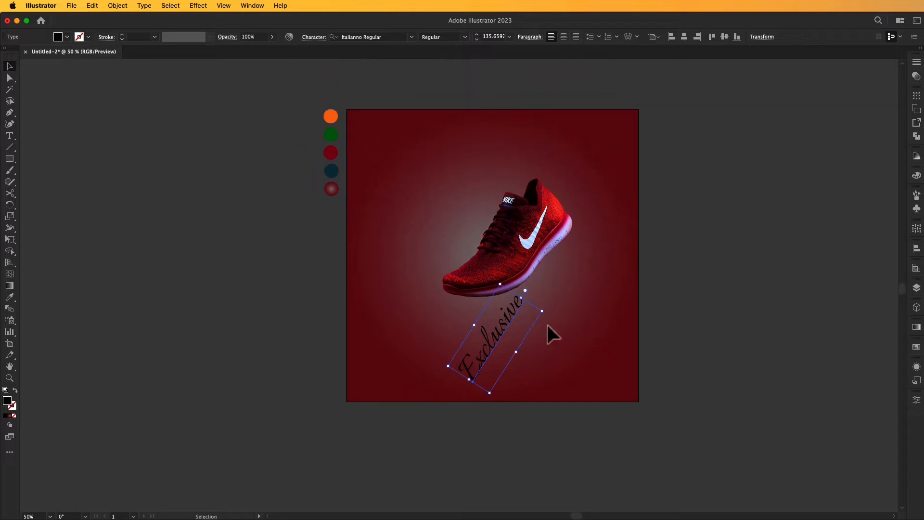
pyautogui.moveTo(522, 299); pyautogui.dragTo(581, 301)
pyautogui.moveTo(466, 359)
pyautogui.mouseDown()
pyautogui.moveTo(484, 360)
pyautogui.moveTo(474, 361)
pyautogui.mouseUp()
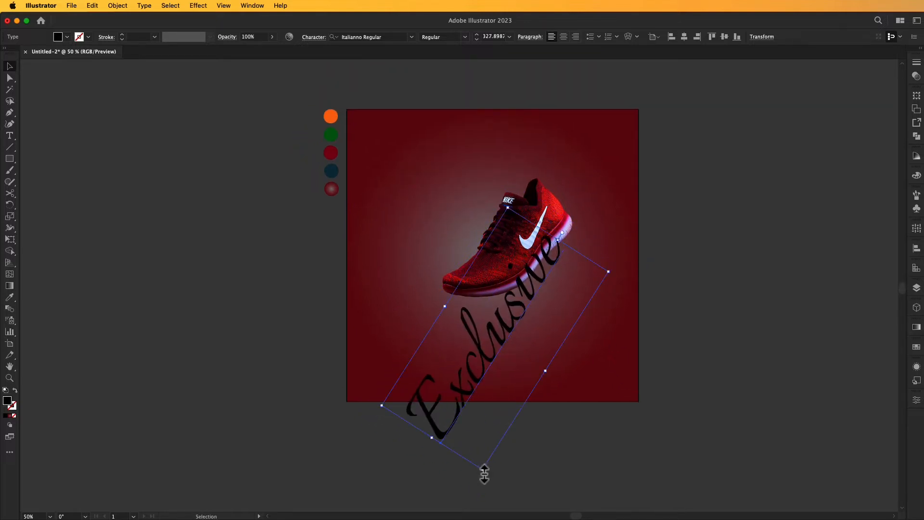
pyautogui.moveTo(482, 476); pyautogui.dragTo(448, 473)
pyautogui.moveTo(474, 371); pyautogui.dragTo(478, 378)
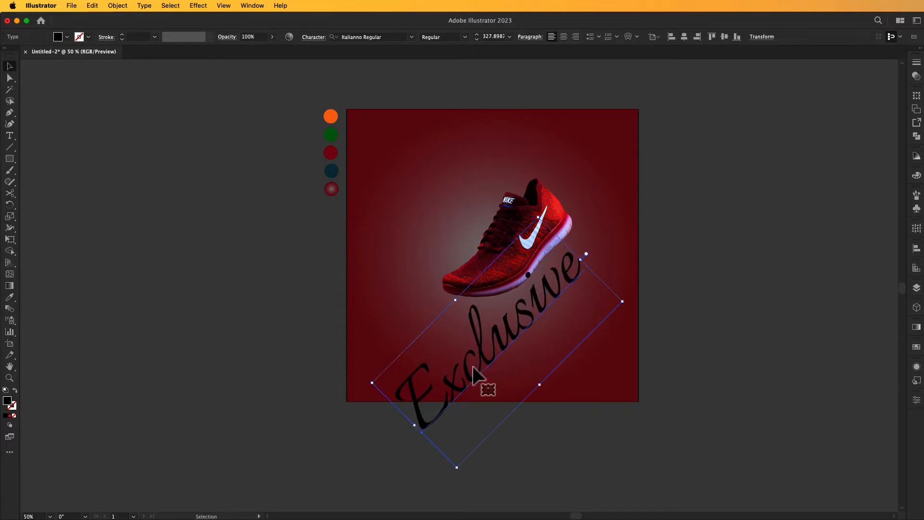
# Step: Recolour the Exclusive text with the dark red swatch beside the artboard using the Eyedropper
pyautogui.click(293, 328)
pyautogui.click(459, 386)
pyautogui.press('i')
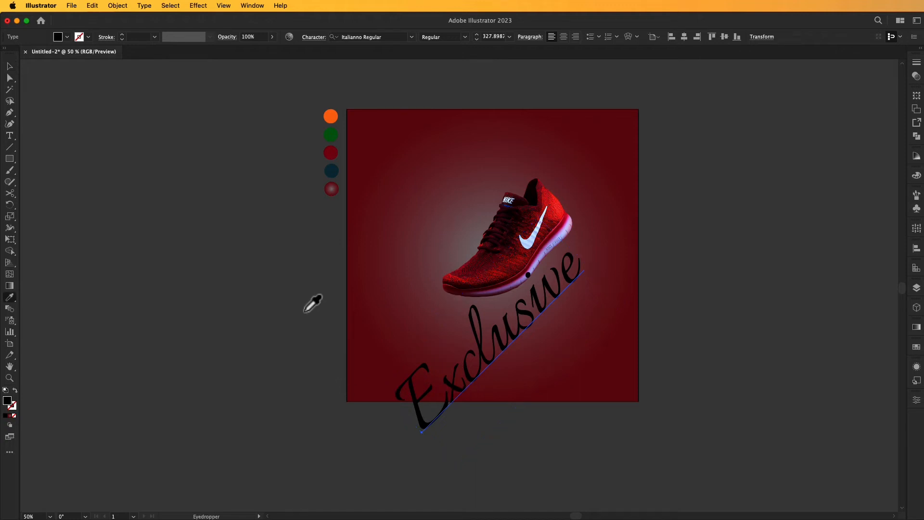
pyautogui.click(331, 152)
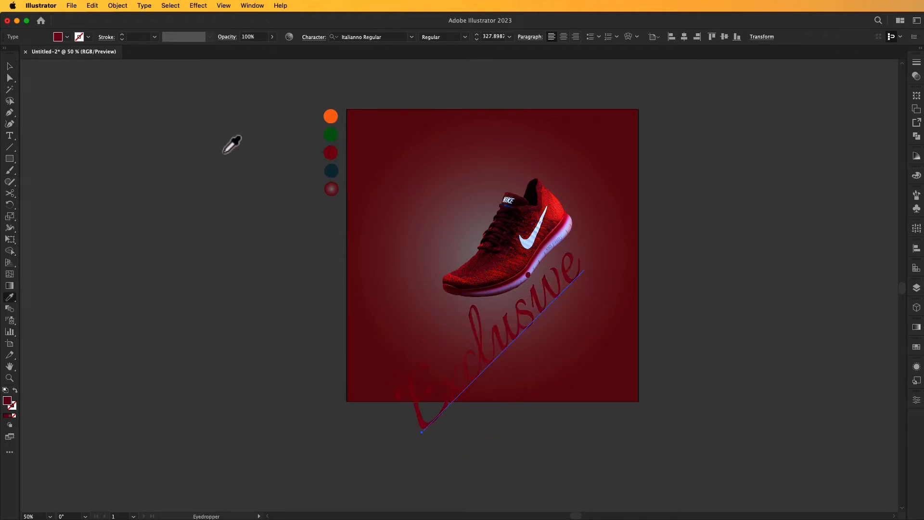
pyautogui.click(9, 67)
pyautogui.click(212, 138)
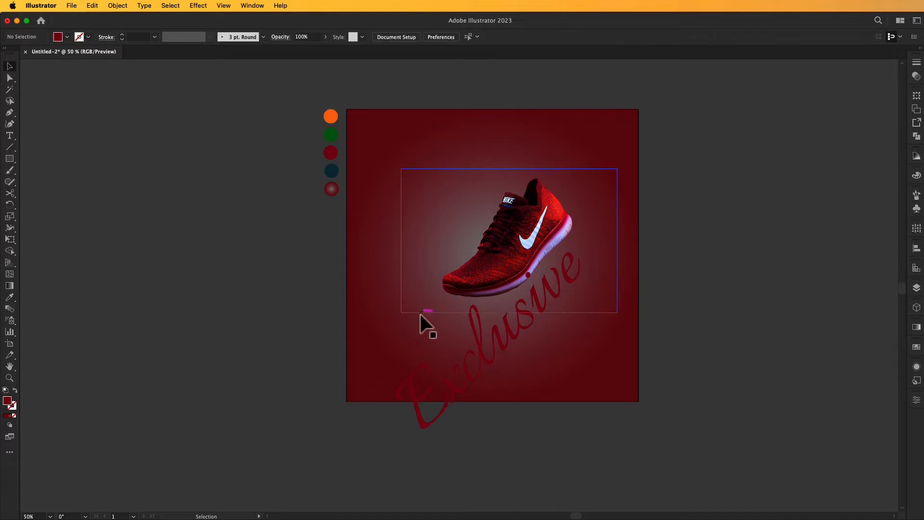
# Step: Bring the shoe image to the front so it overlaps the Exclusive text
pyautogui.click(524, 273)
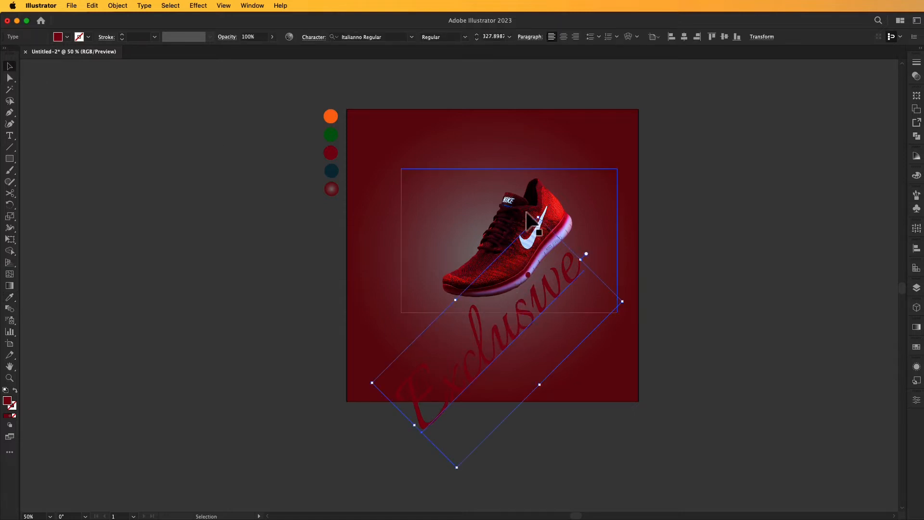
pyautogui.click(526, 212)
pyautogui.rightClick(525, 211)
pyautogui.moveTo(552, 360)
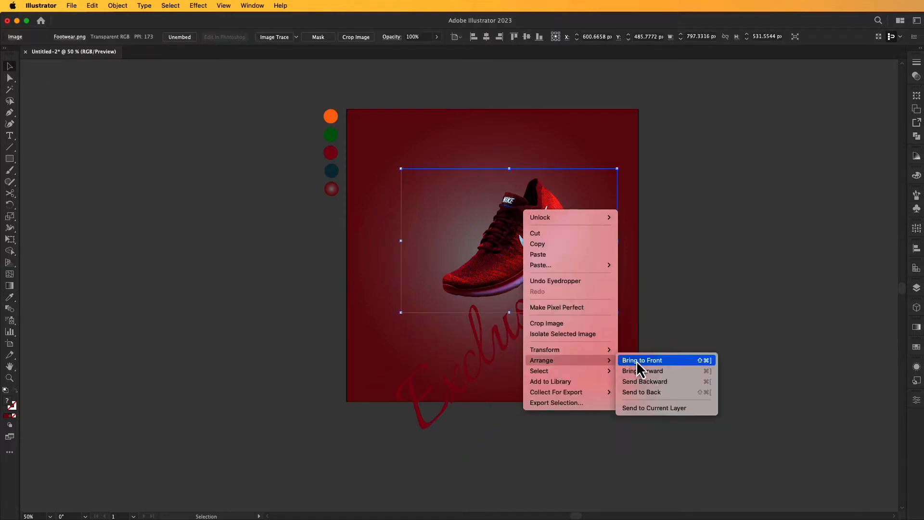
pyautogui.click(636, 360)
pyautogui.click(673, 306)
# Step: Shift the slanted Exclusive text slightly to the right and lower its opacity to 30%
pyautogui.moveTo(493, 336); pyautogui.dragTo(512, 337)
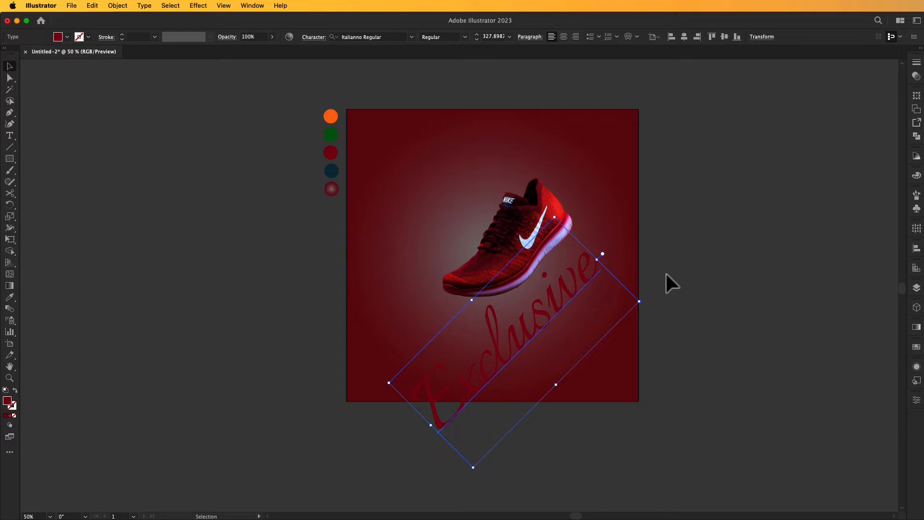
pyautogui.click(272, 37)
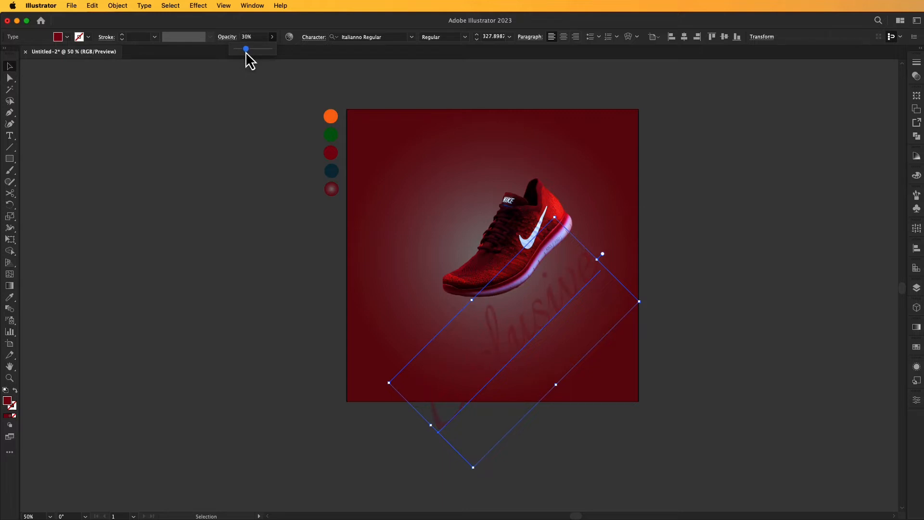
pyautogui.click(272, 108)
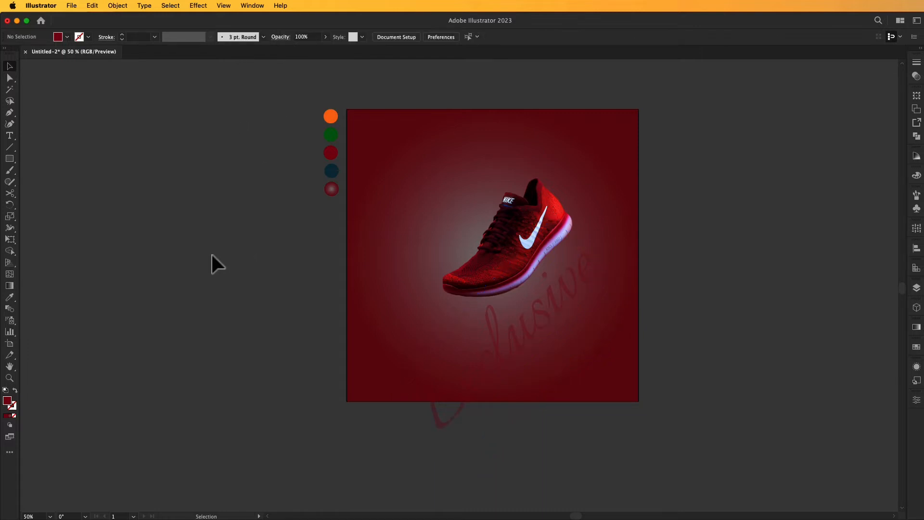
pyautogui.press('super+equal')
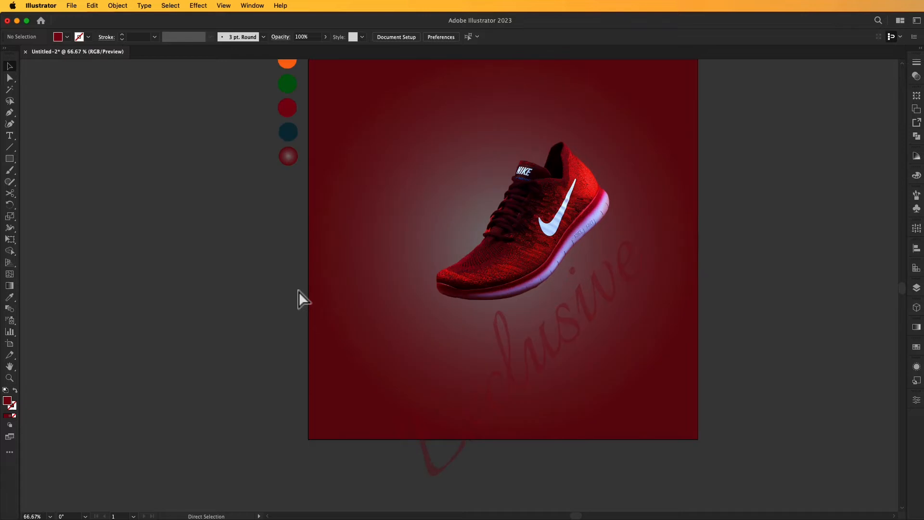
pyautogui.moveTo(299, 297); pyautogui.dragTo(313, 336)
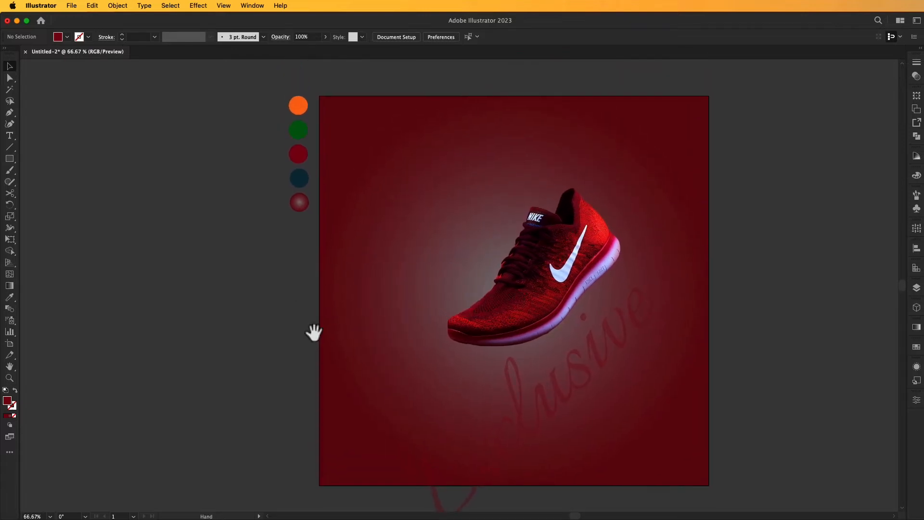
pyautogui.moveTo(272, 310); pyautogui.dragTo(275, 309)
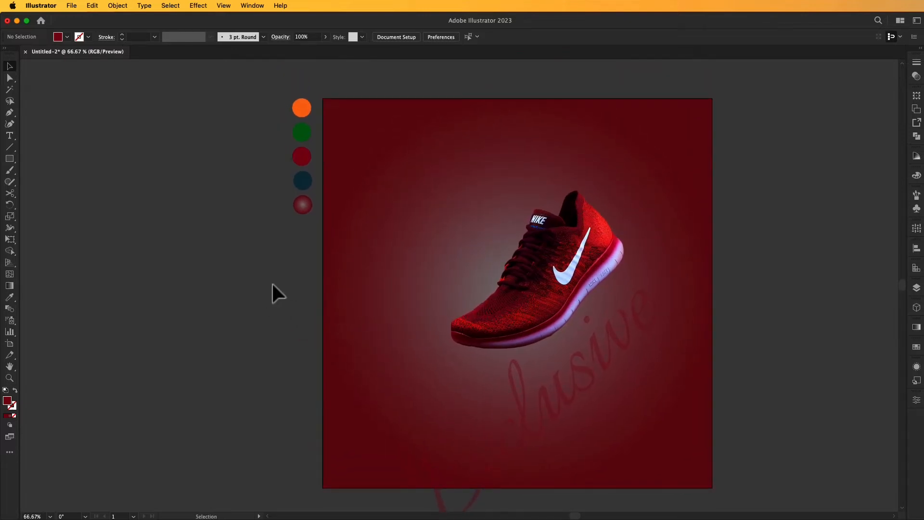
pyautogui.press('super+minus')
# Step: Draw a circle about 1042 px across over the artboard's upper-right corner and fill it with the orange swatch colour
pyautogui.moveTo(273, 285); pyautogui.dragTo(207, 277)
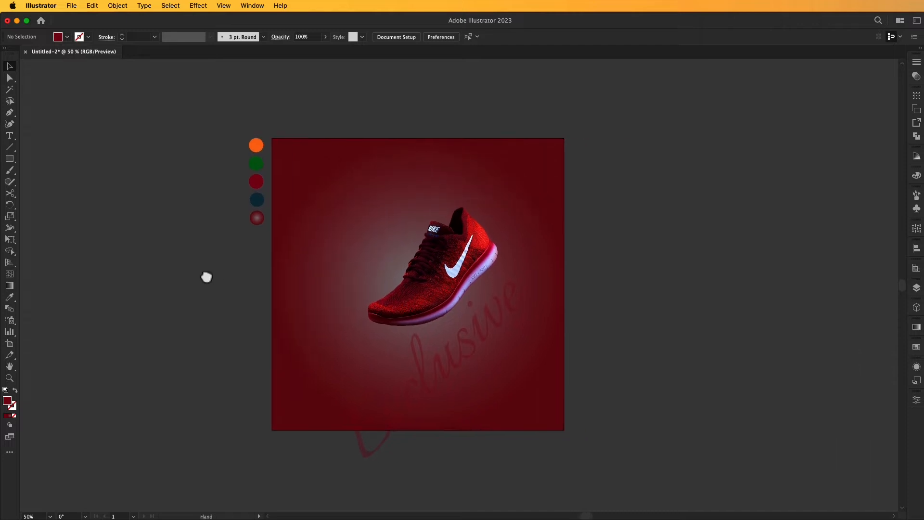
pyautogui.moveTo(6, 161); pyautogui.dragTo(47, 184)
pyautogui.moveTo(534, 197); pyautogui.dragTo(672, 105)
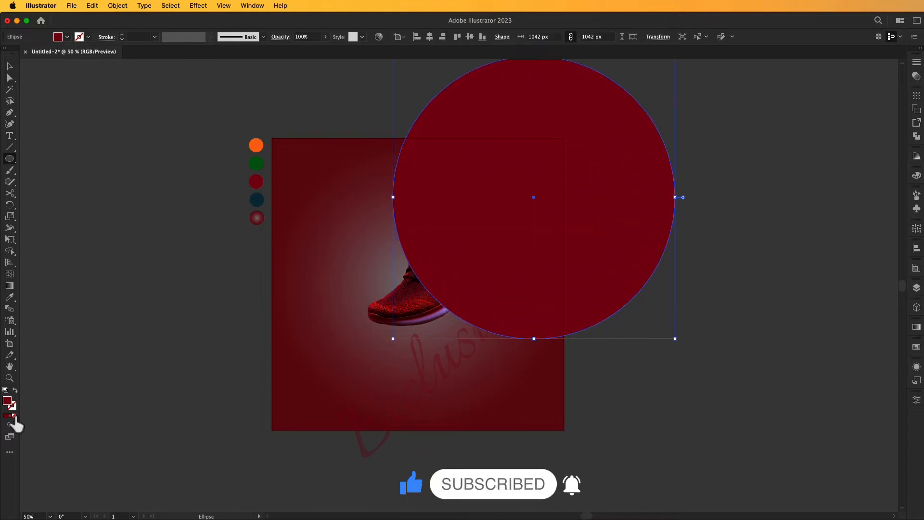
pyautogui.click(9, 296)
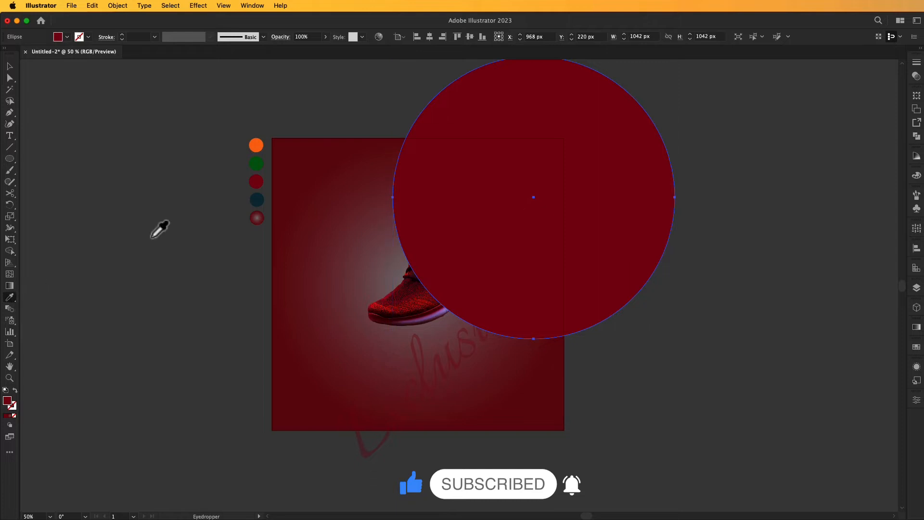
pyautogui.click(256, 145)
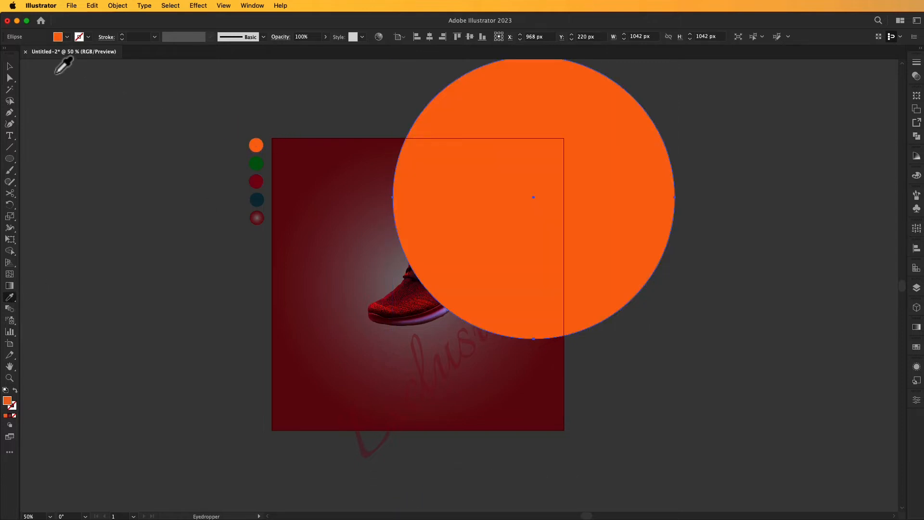
pyautogui.click(9, 66)
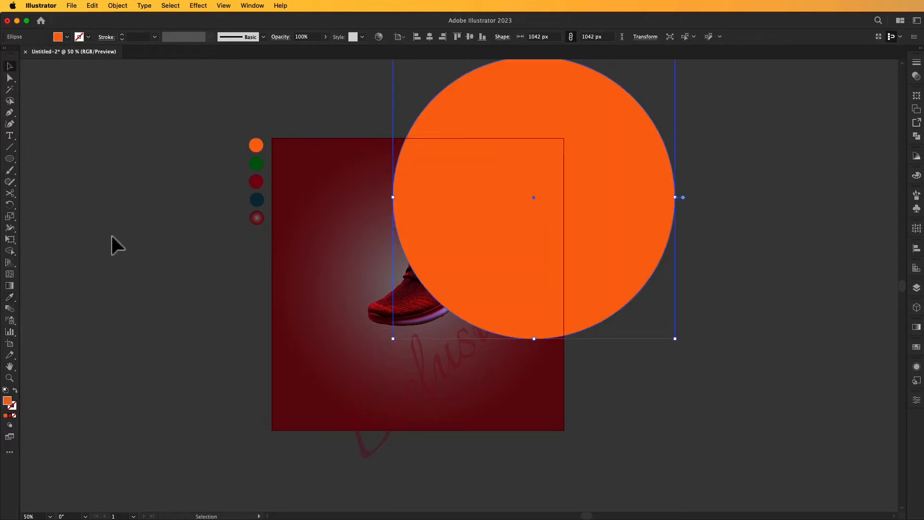
# Step: Swap the circle's orange fill to its stroke and set the stroke weight to 60 pt
pyautogui.click(15, 390)
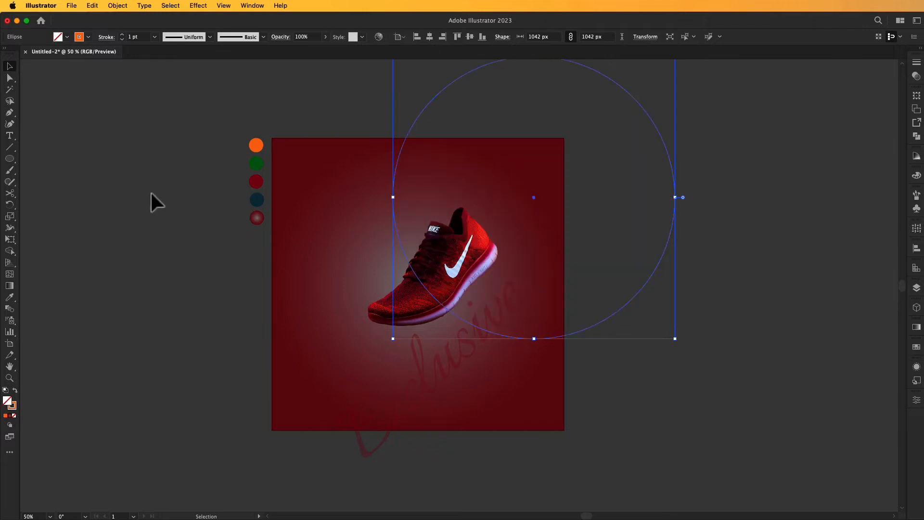
pyautogui.click(123, 40)
pyautogui.click(155, 37)
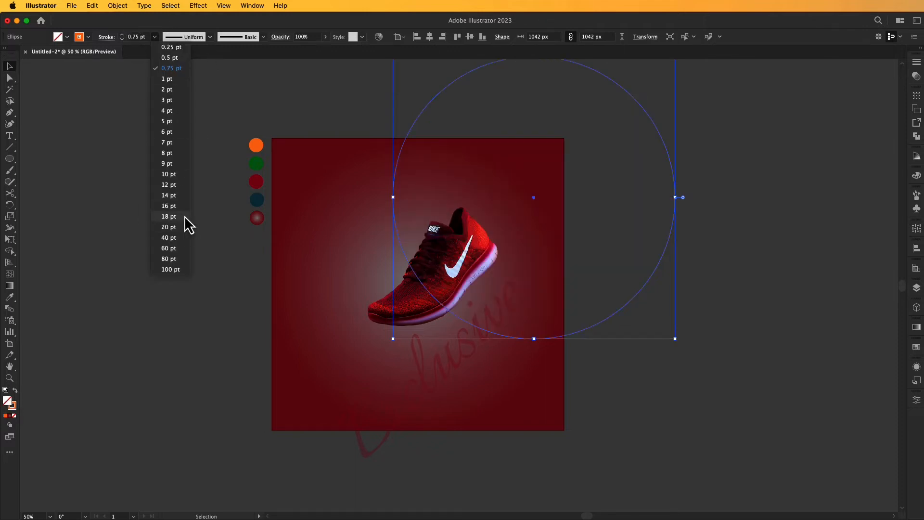
pyautogui.click(168, 247)
pyautogui.moveTo(177, 247); pyautogui.dragTo(282, 245)
pyautogui.click(290, 252)
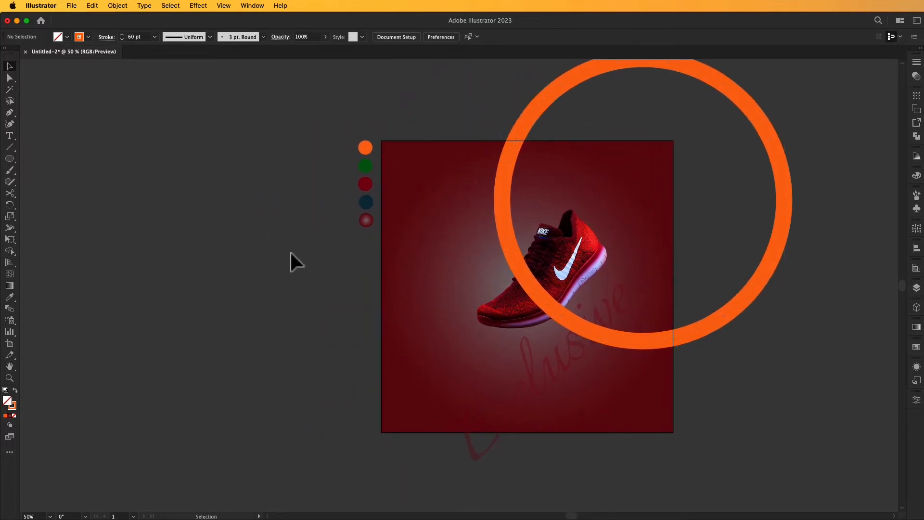
# Step: Bring the shoe image to the front so it overlaps the orange ring
pyautogui.click(562, 260)
pyautogui.rightClick(560, 254)
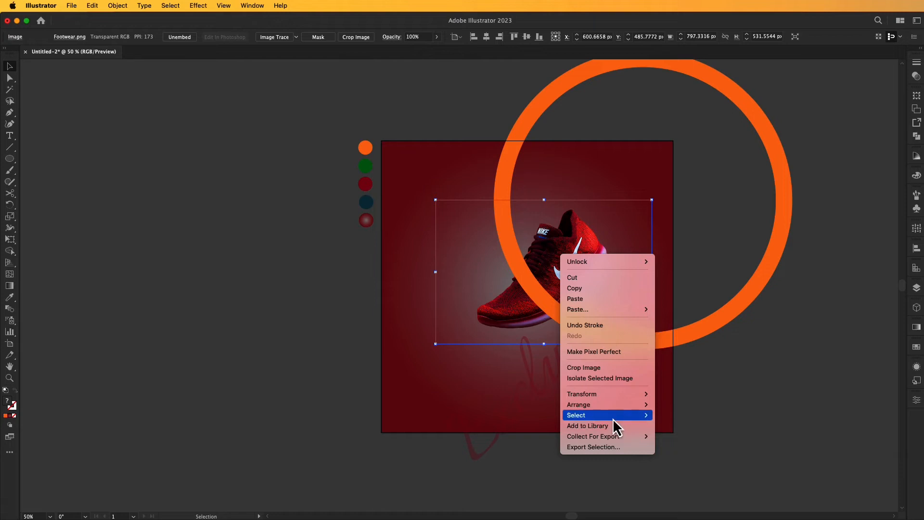
pyautogui.moveTo(607, 406)
pyautogui.click(684, 405)
pyautogui.click(706, 385)
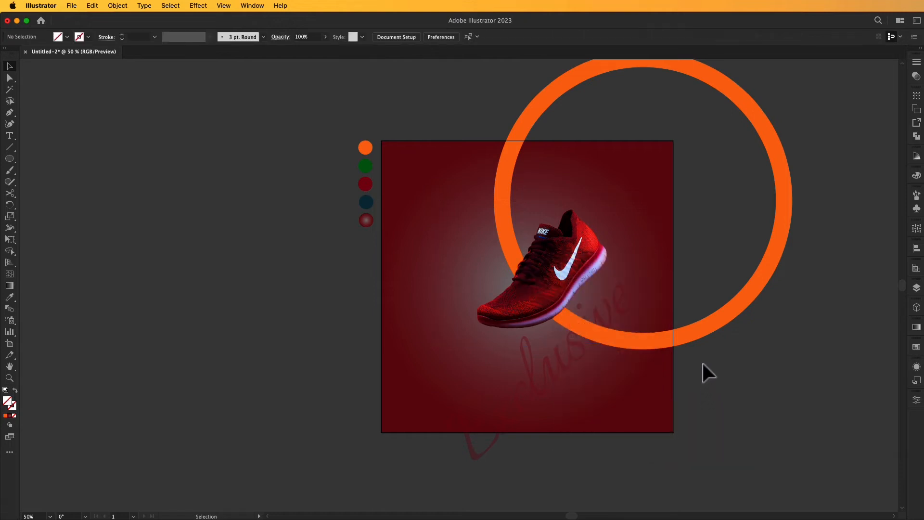
# Step: Move the orange ring slightly up and to the right
pyautogui.moveTo(688, 333); pyautogui.dragTo(690, 328)
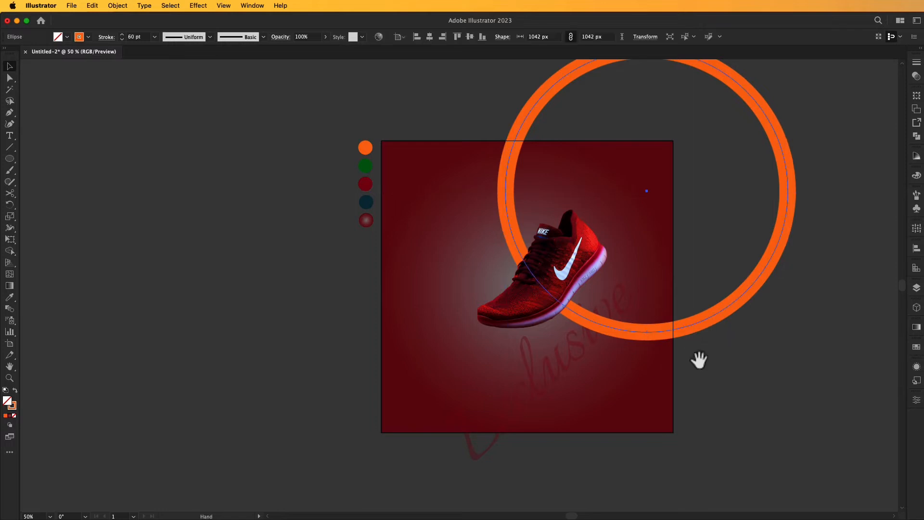
pyautogui.moveTo(699, 361); pyautogui.dragTo(675, 370)
pyautogui.moveTo(683, 372); pyautogui.dragTo(722, 356)
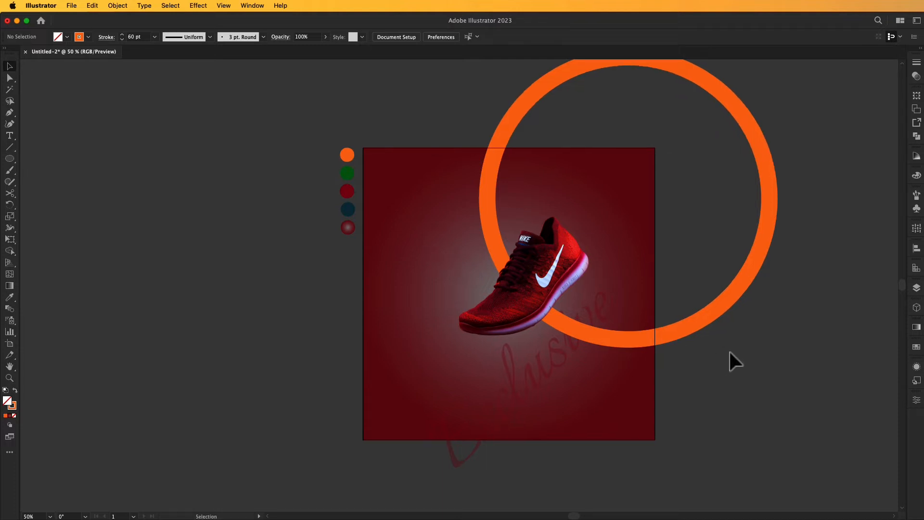
# Step: Add a new Exclusive text on the empty canvas left of the artboard and enlarge it to about 202 pt
pyautogui.moveTo(186, 247); pyautogui.dragTo(179, 237)
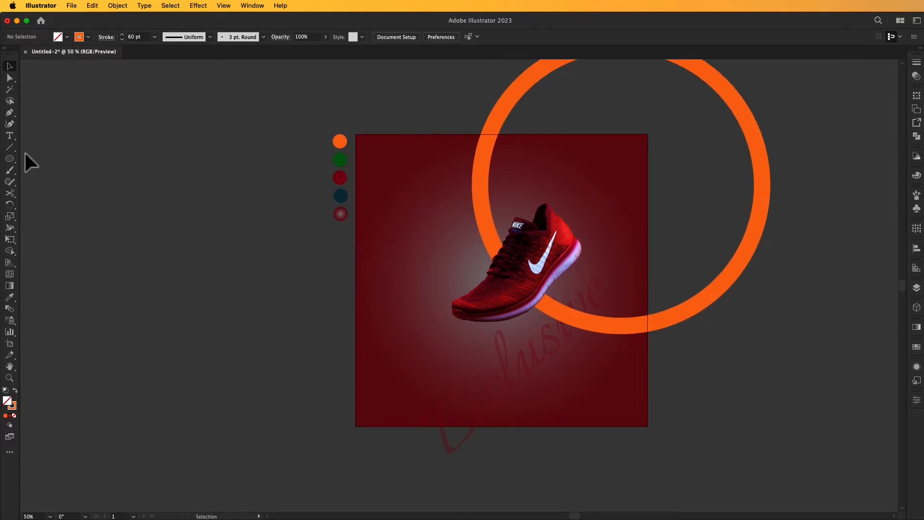
pyautogui.click(9, 136)
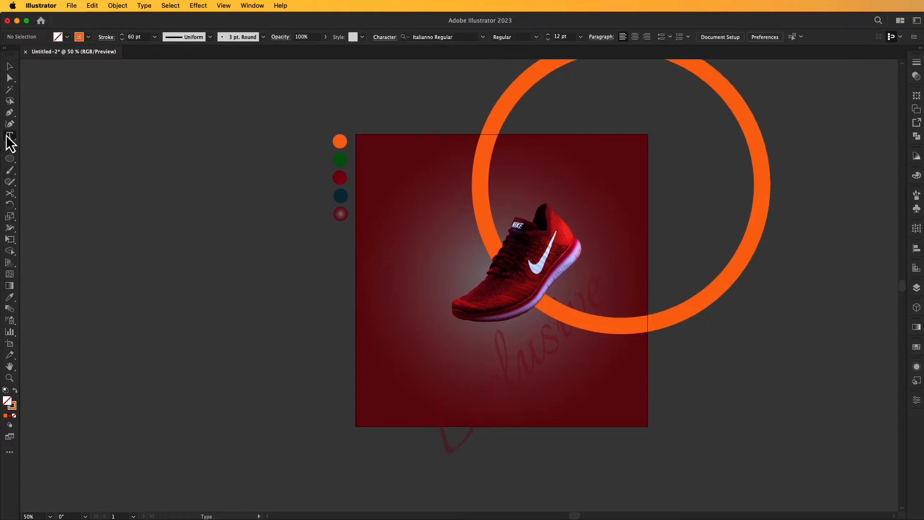
pyautogui.click(174, 244)
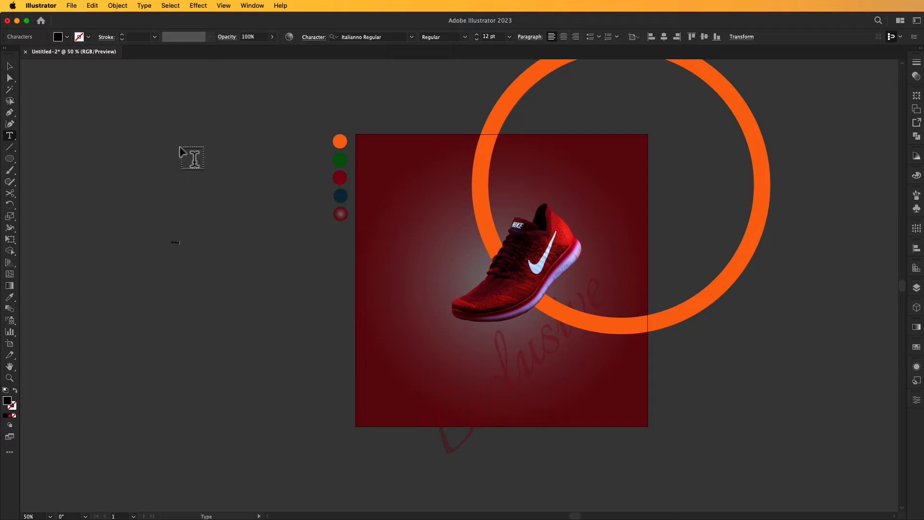
pyautogui.click(9, 66)
pyautogui.moveTo(187, 239); pyautogui.dragTo(250, 207)
pyautogui.moveTo(206, 248); pyautogui.dragTo(226, 259)
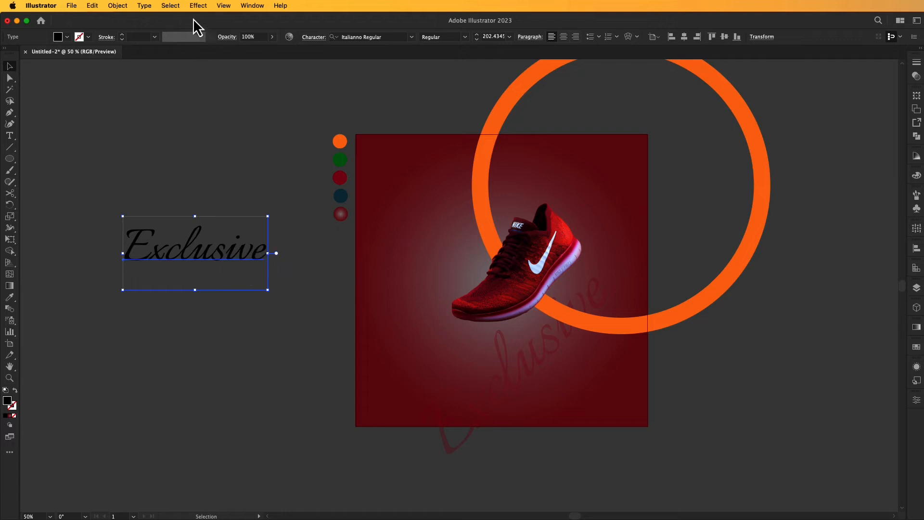
# Step: Apply a case change to the new Exclusive text and set its font to Trenches Demo
pyautogui.click(145, 5)
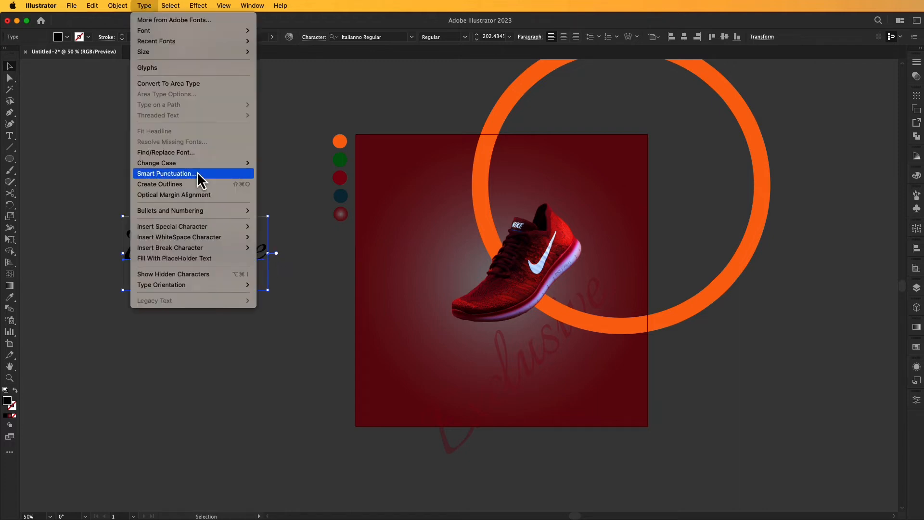
pyautogui.moveTo(190, 166)
pyautogui.click(269, 164)
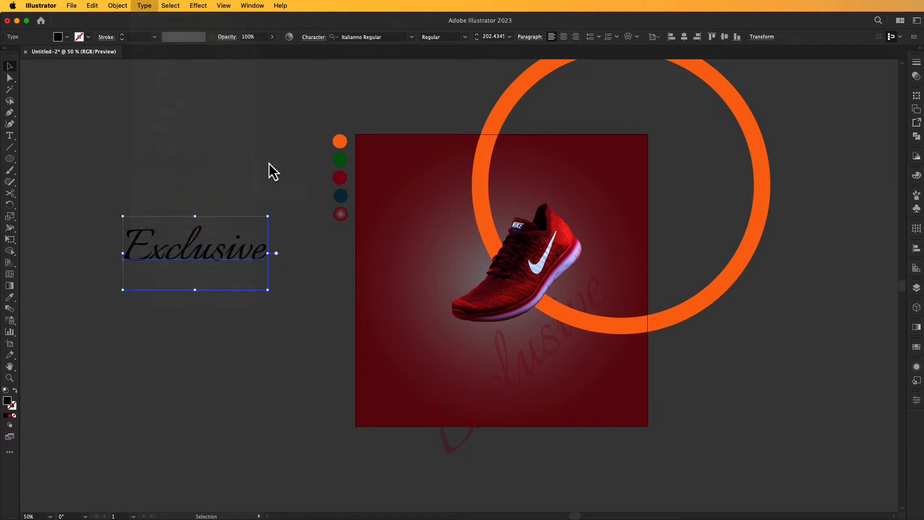
pyautogui.click(412, 37)
pyautogui.click(469, 127)
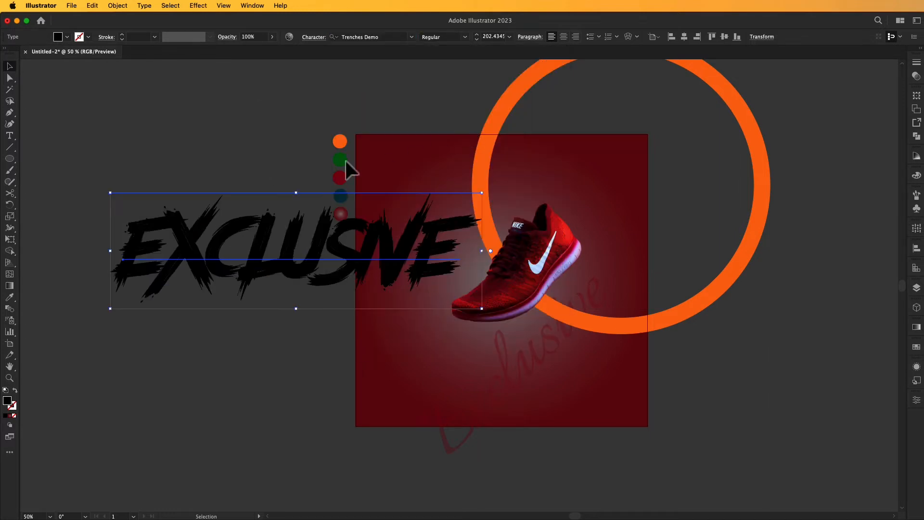
# Step: Scale the brush-style EXCLUSIVE text to about 97 pt and place it on the artboard above the shoe
pyautogui.moveTo(482, 193); pyautogui.dragTo(522, 174)
pyautogui.press('a')
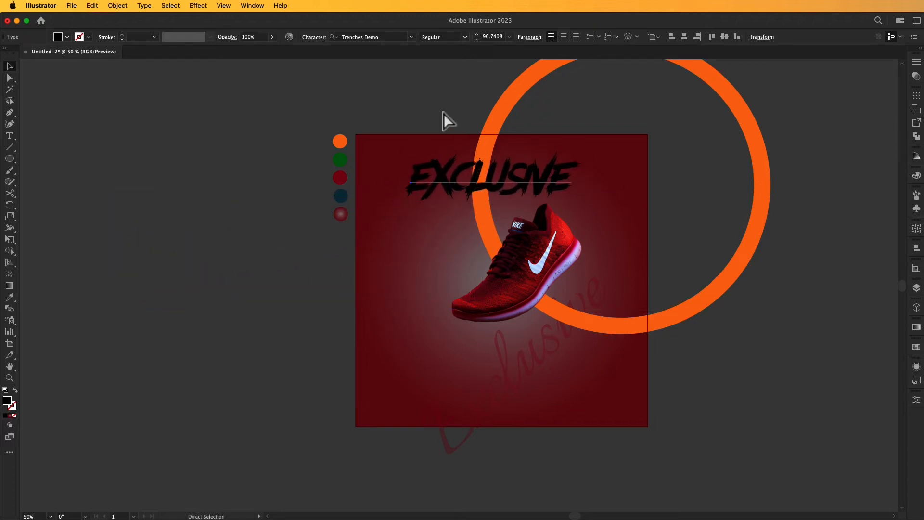
pyautogui.press('super+0')
pyautogui.moveTo(131, 275); pyautogui.dragTo(172, 294)
pyautogui.click(189, 268)
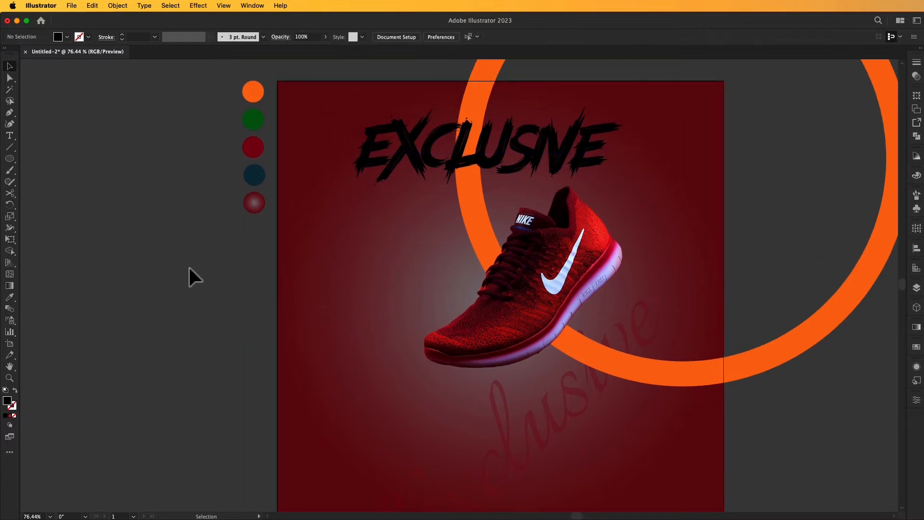
# Step: Draw a black rectangle about 644 × 148 px over the EXCLUSIVE headline and nudge it slightly upward
pyautogui.moveTo(11, 157); pyautogui.dragTo(92, 158)
pyautogui.moveTo(345, 119); pyautogui.dragTo(611, 182)
pyautogui.click(10, 65)
pyautogui.moveTo(518, 161); pyautogui.dragTo(519, 155)
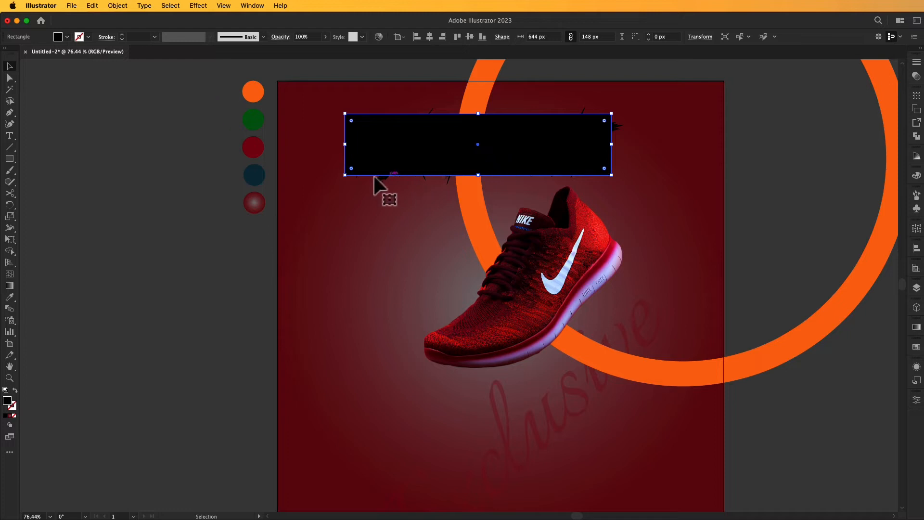
# Step: Bring the EXCLUSIVE text in front of the black rectangle and fill it with the green sampled from the palette circle
pyautogui.click(380, 180)
pyautogui.rightClick(381, 181)
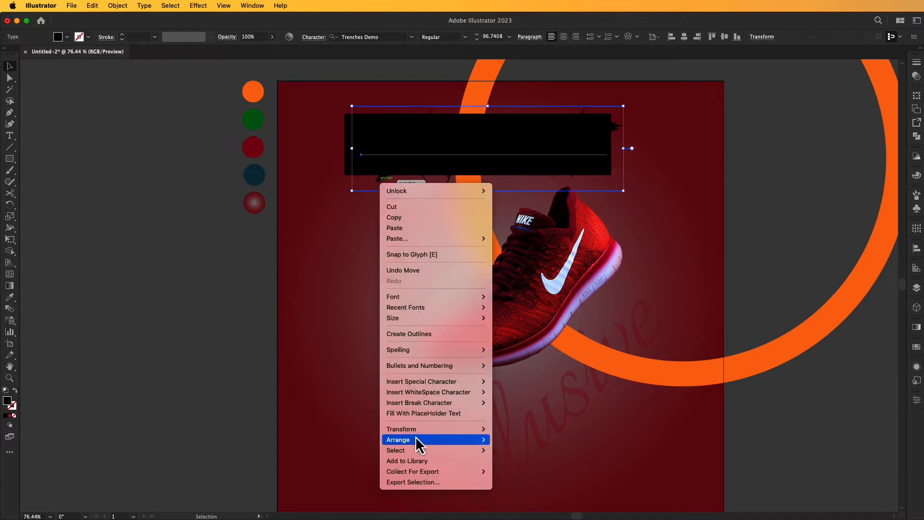
pyautogui.click(510, 439)
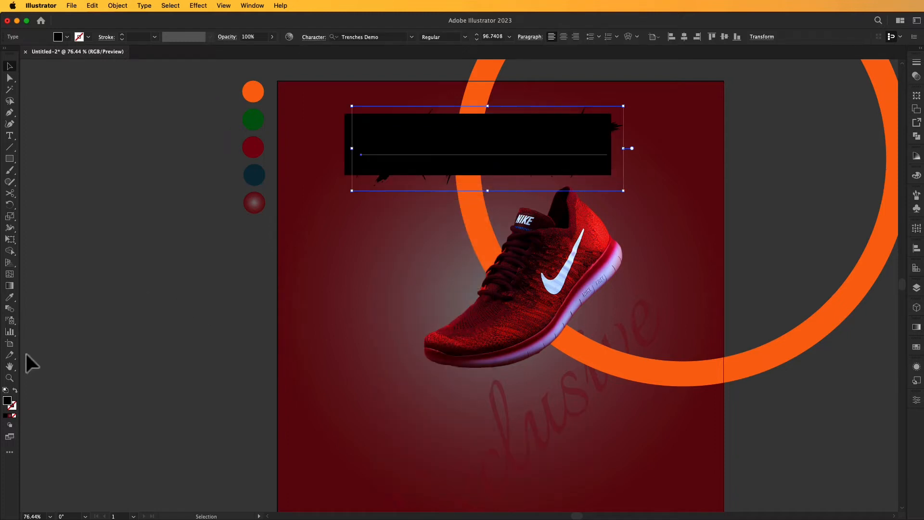
pyautogui.click(9, 297)
pyautogui.click(252, 119)
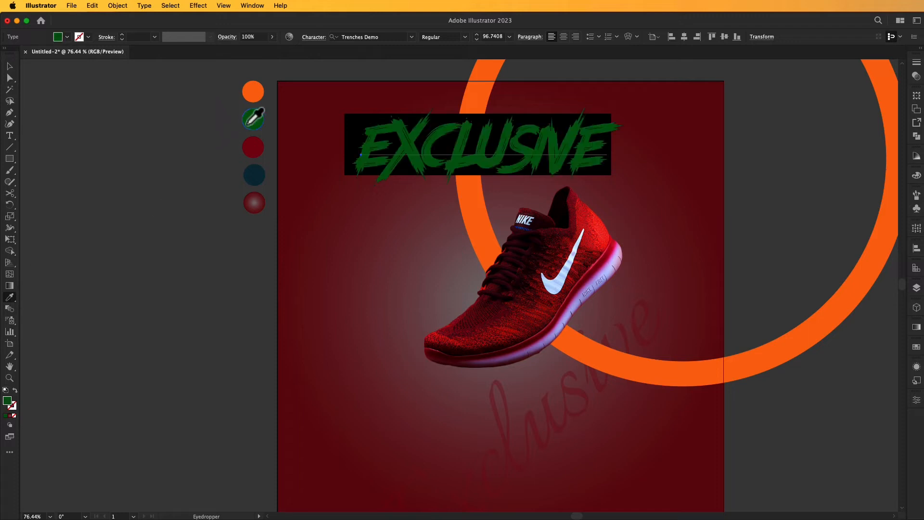
pyautogui.click(10, 66)
pyautogui.click(124, 161)
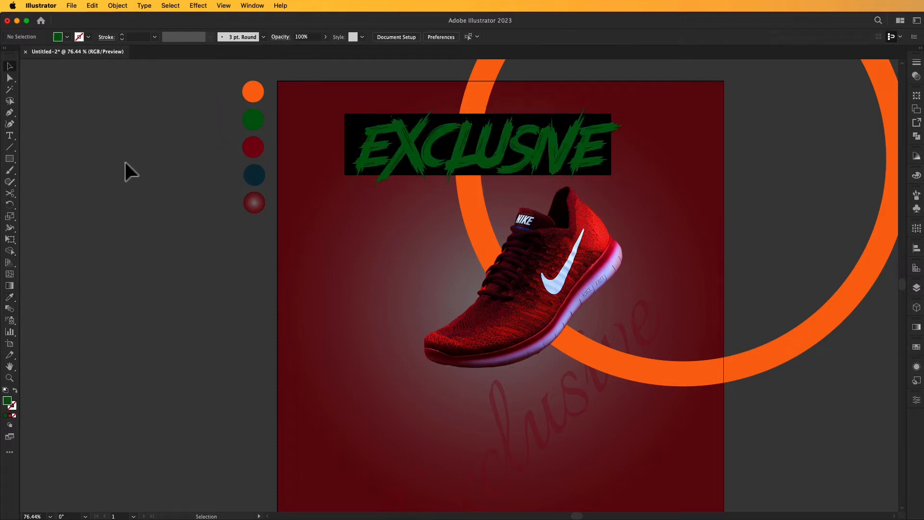
# Step: Shift the green EXCLUSIVE text slightly left and up so that it sits better on the black rectangle
pyautogui.moveTo(106, 157); pyautogui.dragTo(125, 157)
pyautogui.moveTo(525, 149)
pyautogui.mouseDown()
pyautogui.moveTo(534, 147)
pyautogui.moveTo(519, 147)
pyautogui.mouseUp()
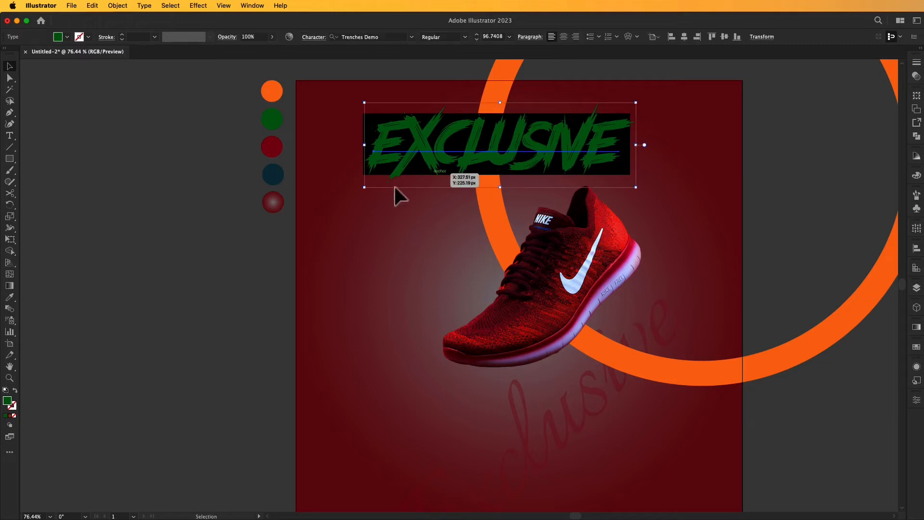
pyautogui.click(192, 247)
pyautogui.moveTo(192, 247); pyautogui.dragTo(195, 248)
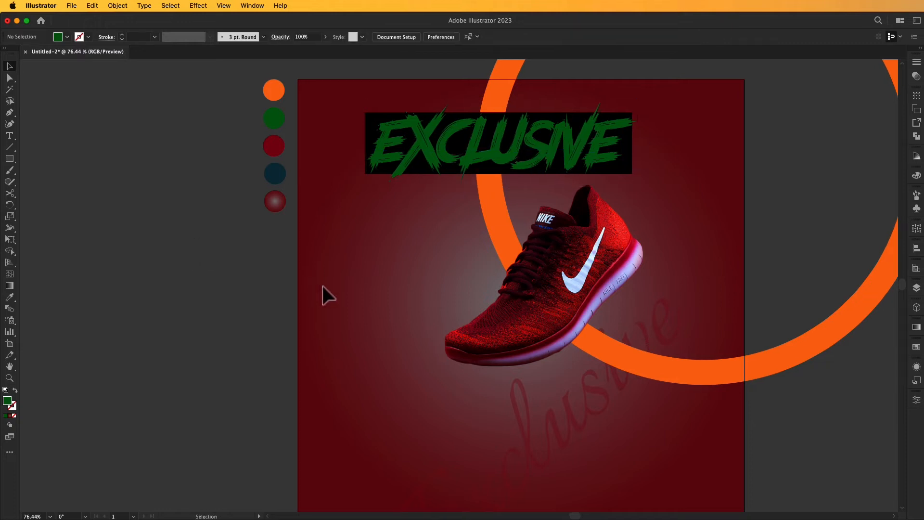
# Step: Move the EXCLUSIVE text and its black rectangle up together and rotate them slightly counterclockwise
pyautogui.click(378, 127)
pyautogui.keyDown('shift'); pyautogui.click(372, 117); pyautogui.keyUp('shift')
pyautogui.moveTo(496, 147); pyautogui.dragTo(493, 134)
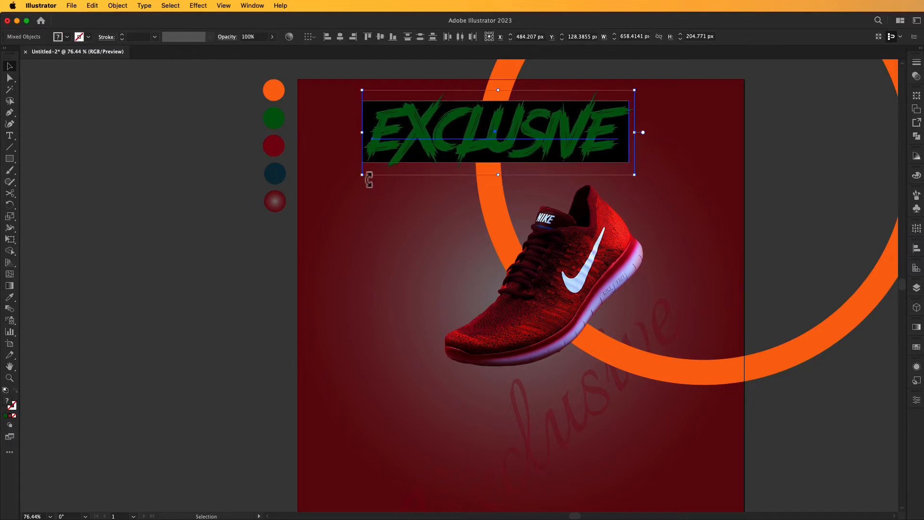
pyautogui.moveTo(359, 181); pyautogui.dragTo(372, 199)
pyautogui.click(307, 243)
pyautogui.moveTo(315, 284); pyautogui.dragTo(311, 265)
# Step: Nudge the tilted EXCLUSIVE text and rectangle slightly left and down, and move the shoe image a little lower
pyautogui.click(392, 139)
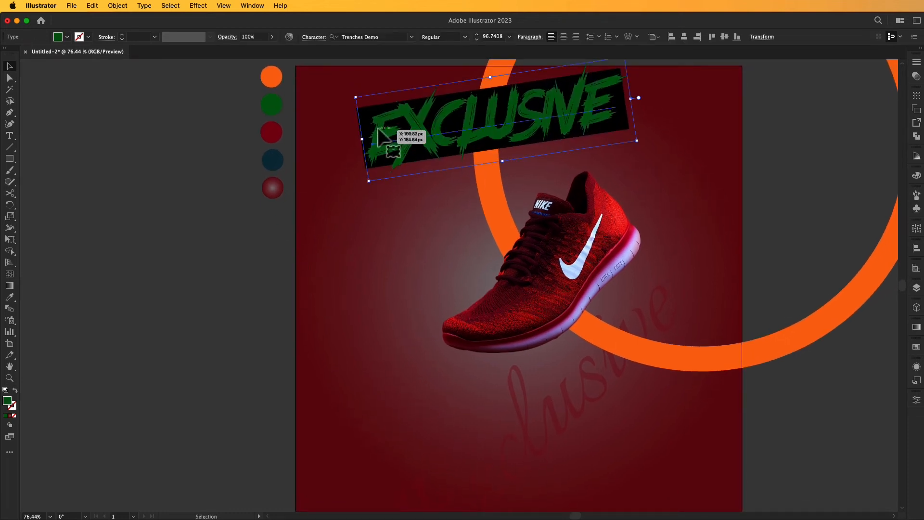
pyautogui.keyDown('shift'); pyautogui.click(367, 126); pyautogui.keyUp('shift')
pyautogui.moveTo(430, 124); pyautogui.dragTo(426, 133)
pyautogui.scroll(-2, 255, 277)
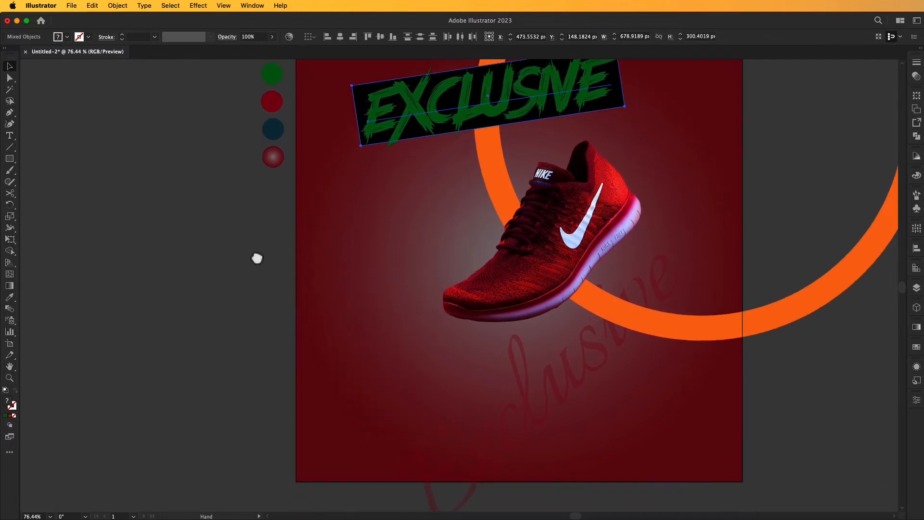
pyautogui.moveTo(541, 225); pyautogui.dragTo(549, 240)
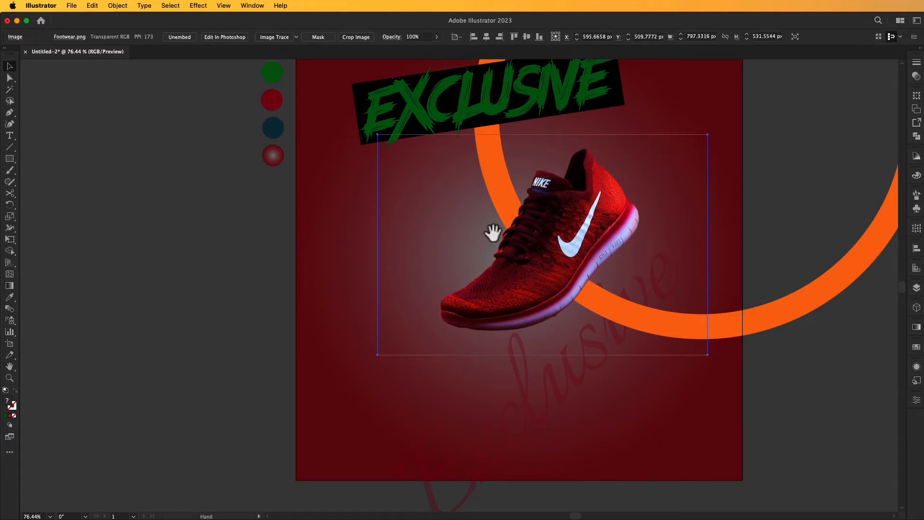
# Step: Scale the tilted EXCLUSIVE text and rectangle down together and place them near the artboard's upper edge
pyautogui.scroll(5, 490, 231)
pyautogui.click(174, 174)
pyautogui.click(466, 161)
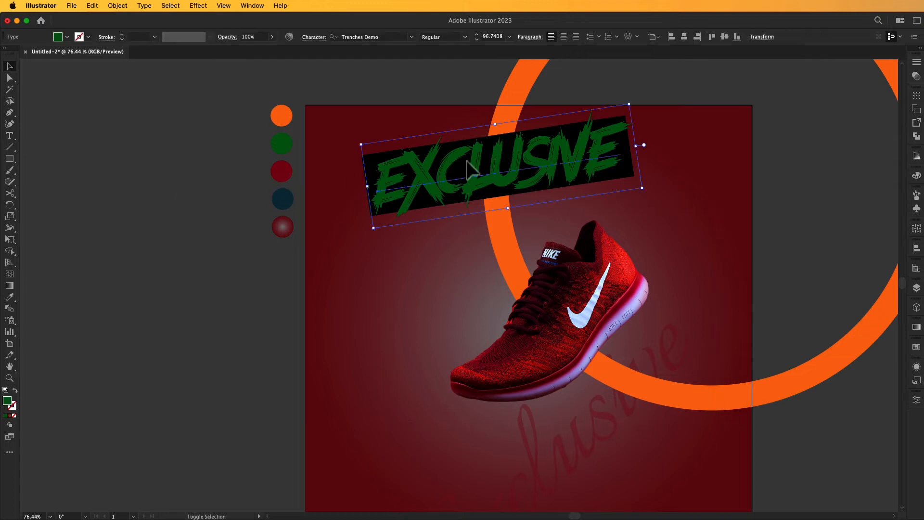
pyautogui.keyDown('shift'); pyautogui.click(370, 157); pyautogui.keyUp('shift')
pyautogui.moveTo(630, 105); pyautogui.dragTo(609, 133)
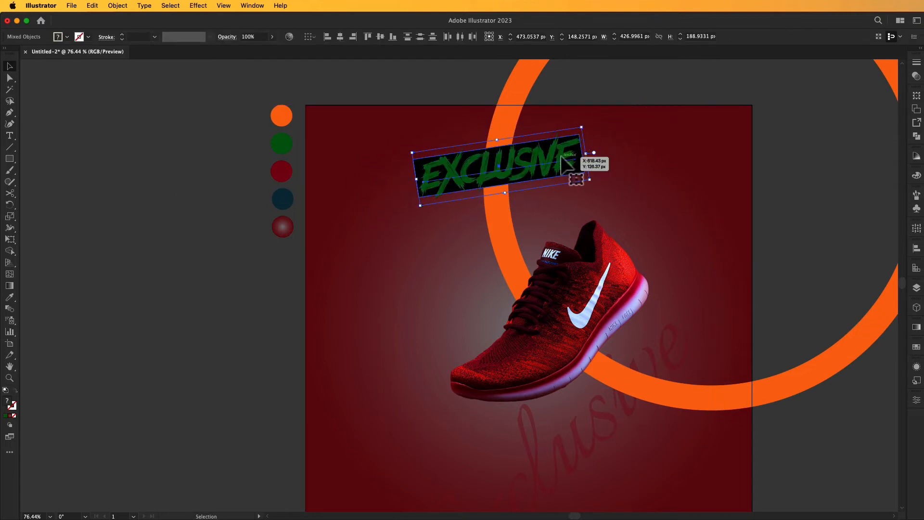
pyautogui.moveTo(568, 164); pyautogui.dragTo(569, 148)
pyautogui.moveTo(583, 112); pyautogui.dragTo(602, 106)
pyautogui.click(267, 284)
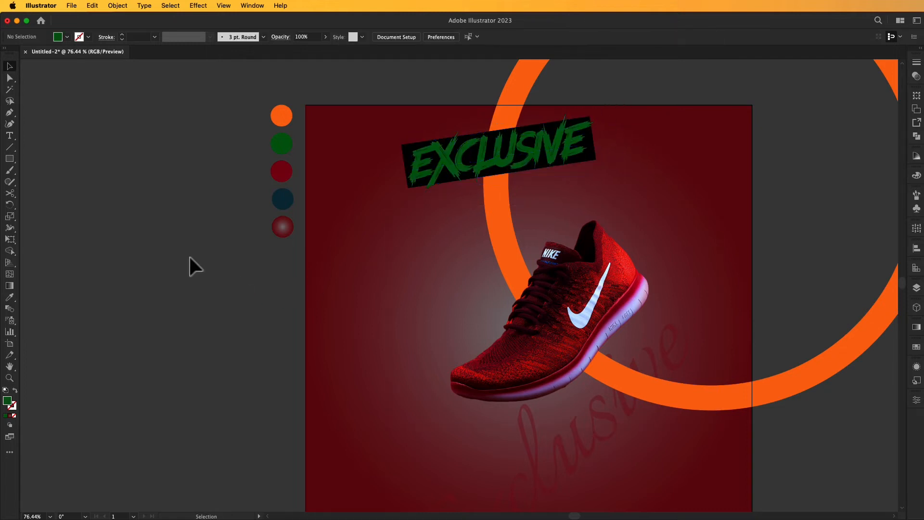
# Step: Add a new Collection text in Trenches Demo on the empty canvas left of the palette circles
pyautogui.click(9, 136)
pyautogui.click(120, 233)
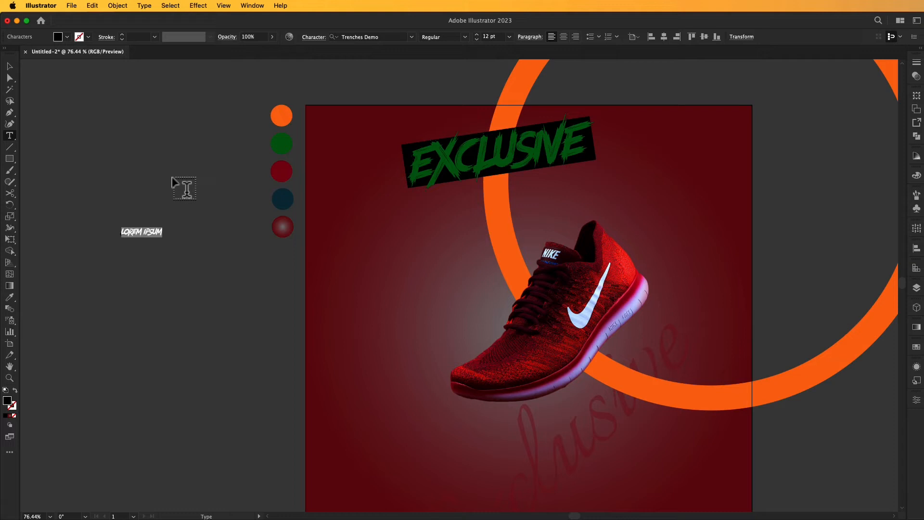
pyautogui.write('c')
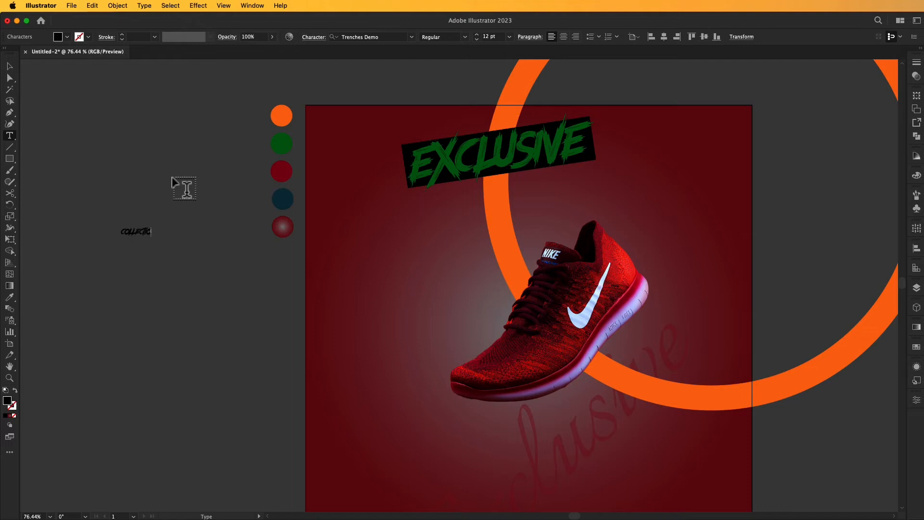
pyautogui.click(10, 65)
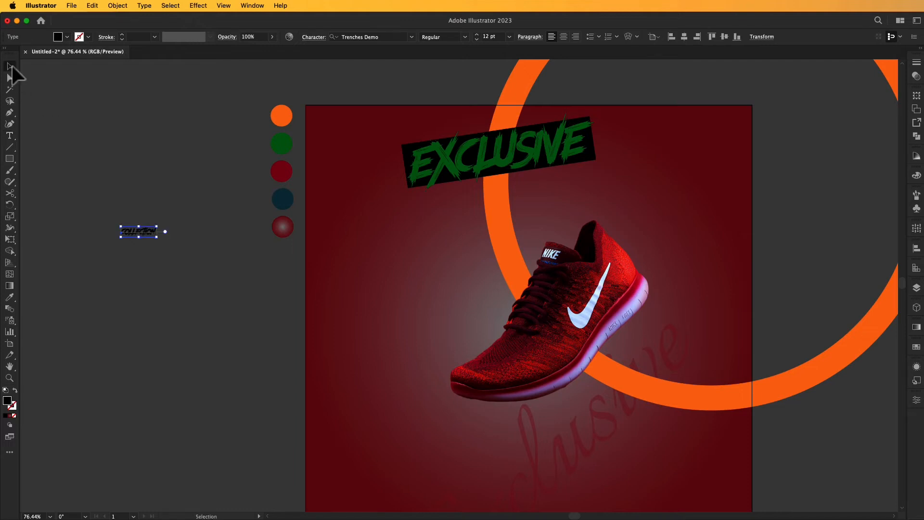
# Step: Enlarge the COLLECTION text and place it directly below the EXCLUSIVE banner, moving the shoe image slightly down
pyautogui.moveTo(157, 226); pyautogui.dragTo(230, 213)
pyautogui.moveTo(196, 240); pyautogui.dragTo(503, 219)
pyautogui.moveTo(561, 194); pyautogui.dragTo(554, 215)
pyautogui.moveTo(578, 308); pyautogui.dragTo(580, 321)
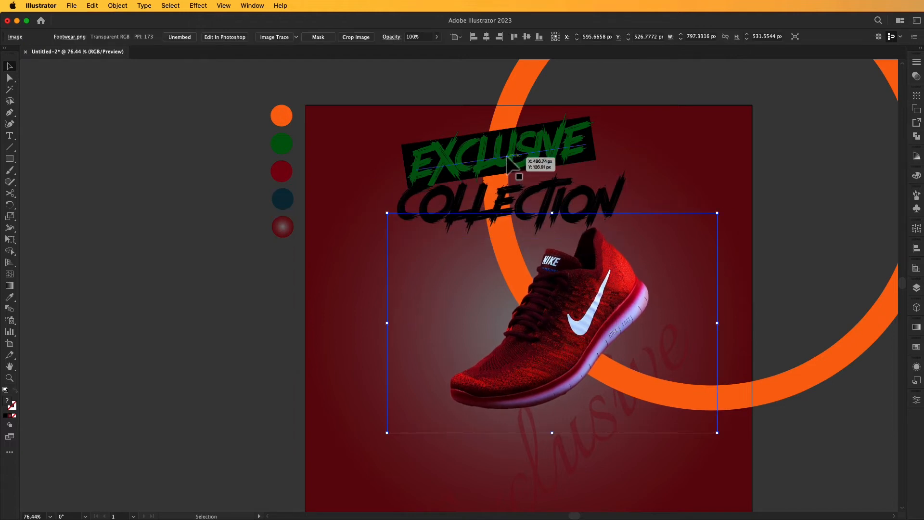
# Step: Nudge the EXCLUSIVE banner up and the COLLECTION text down, and widen COLLECTION to about 600 px
pyautogui.click(423, 164)
pyautogui.keyDown('shift'); pyautogui.click(413, 150); pyautogui.keyUp('shift')
pyautogui.moveTo(492, 157); pyautogui.dragTo(493, 155)
pyautogui.moveTo(540, 206); pyautogui.dragTo(538, 210)
pyautogui.moveTo(620, 205); pyautogui.dragTo(633, 207)
# Step: Scale the shoe image down to about 695 × 464 px, reposition it, and shift the faint script text slightly down
pyautogui.click(622, 299)
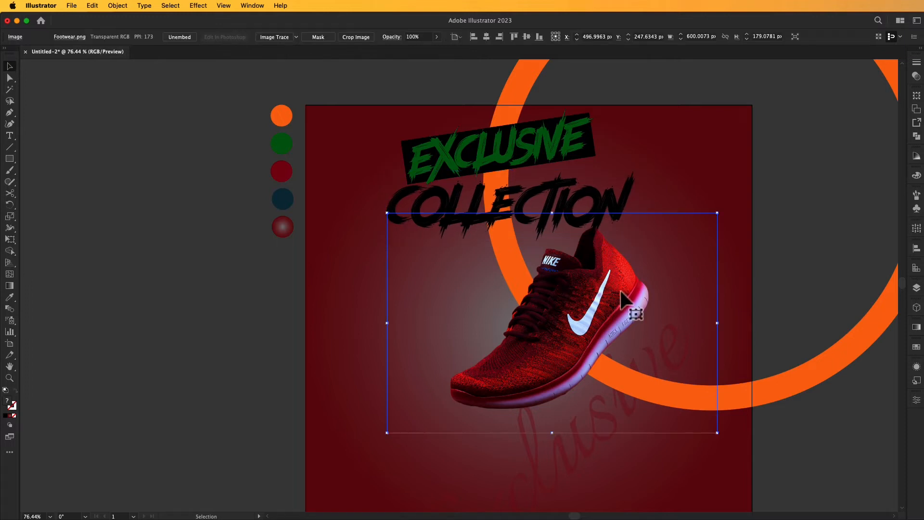
pyautogui.moveTo(721, 219); pyautogui.dragTo(717, 233)
pyautogui.moveTo(578, 289); pyautogui.dragTo(582, 294)
pyautogui.moveTo(777, 458); pyautogui.dragTo(748, 370)
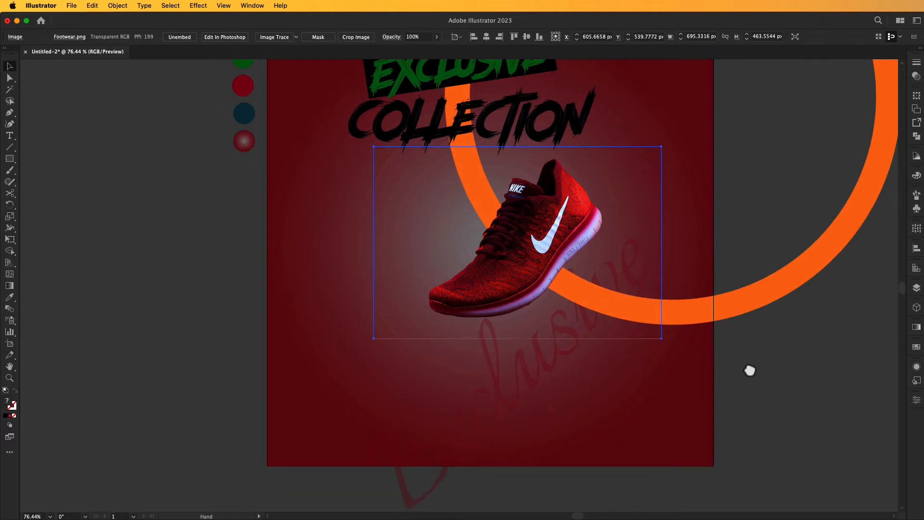
pyautogui.click(533, 389)
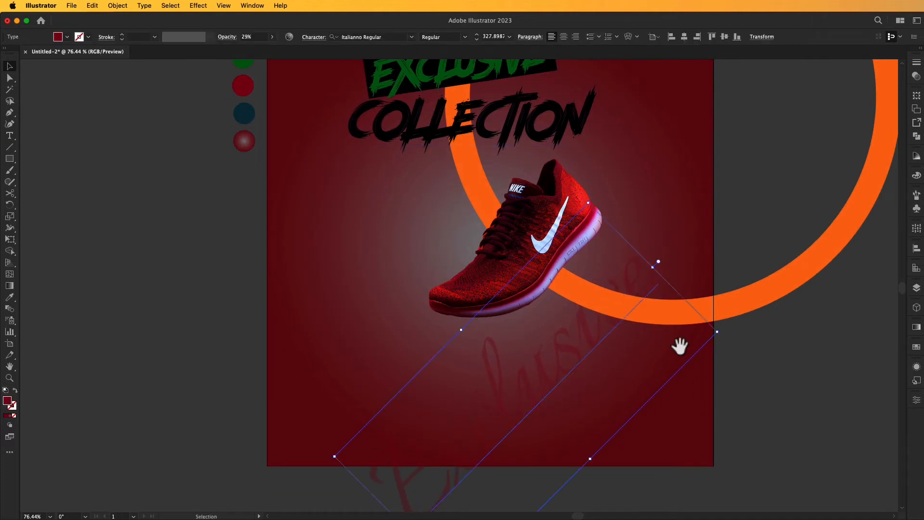
# Step: Move the shoe image slightly left and down and enlarge it a little
pyautogui.moveTo(667, 314); pyautogui.dragTo(712, 363)
pyautogui.moveTo(604, 297); pyautogui.dragTo(596, 306)
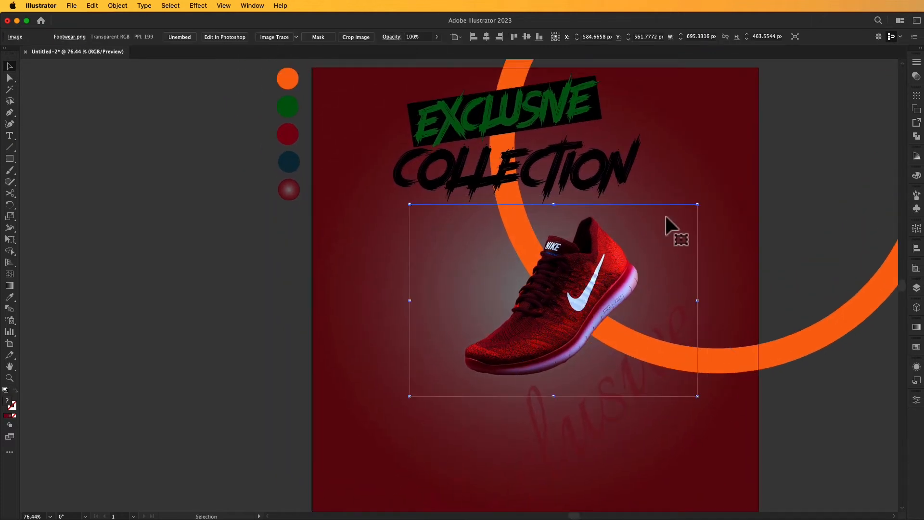
pyautogui.moveTo(700, 205); pyautogui.dragTo(717, 199)
pyautogui.click(805, 212)
# Step: Enlarge the COLLECTION text to about 97 pt and fill it with the orange sampled from the palette circle
pyautogui.click(604, 170)
pyautogui.moveTo(641, 170); pyautogui.dragTo(664, 172)
pyautogui.moveTo(589, 177); pyautogui.dragTo(601, 174)
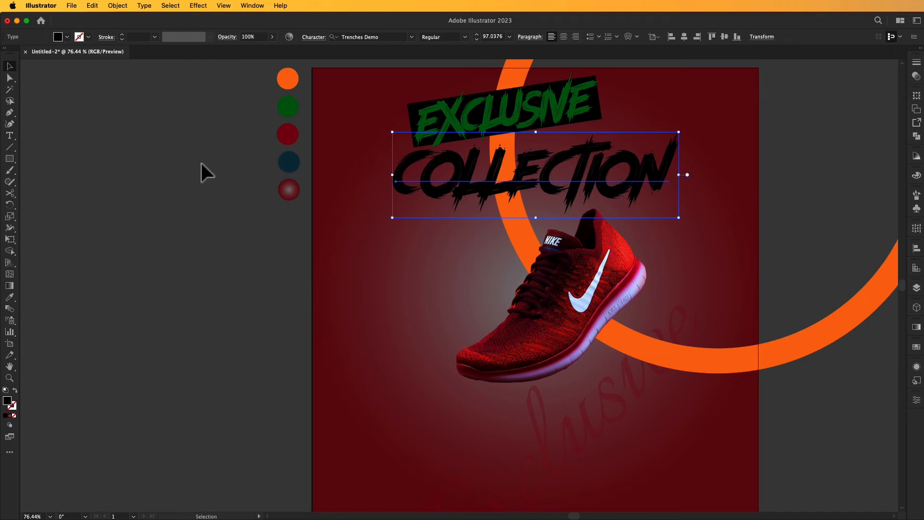
pyautogui.click(9, 297)
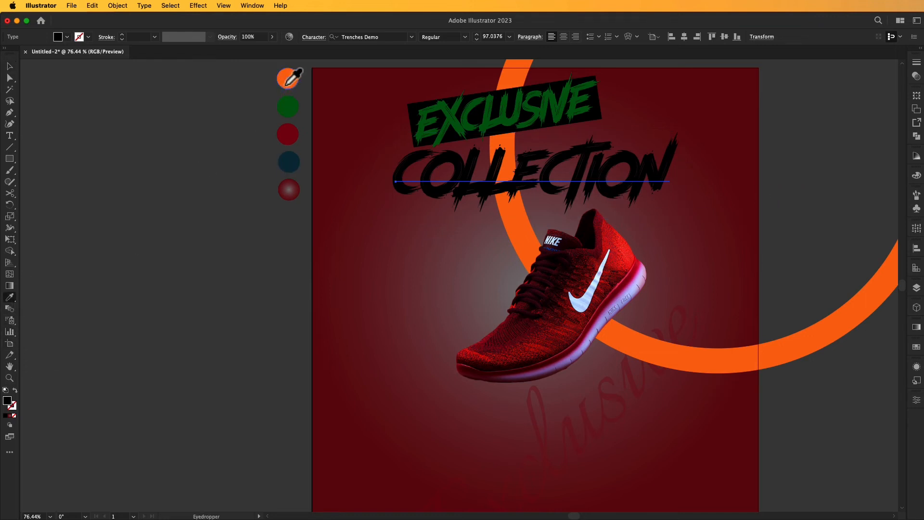
pyautogui.click(287, 85)
pyautogui.click(10, 65)
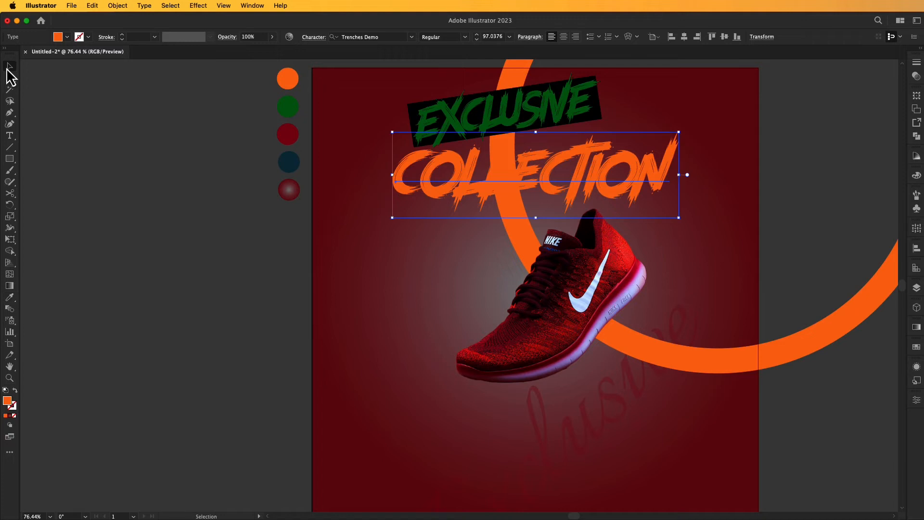
# Step: Apply an orange swatch to the large ring and remove its fill
pyautogui.click(828, 330)
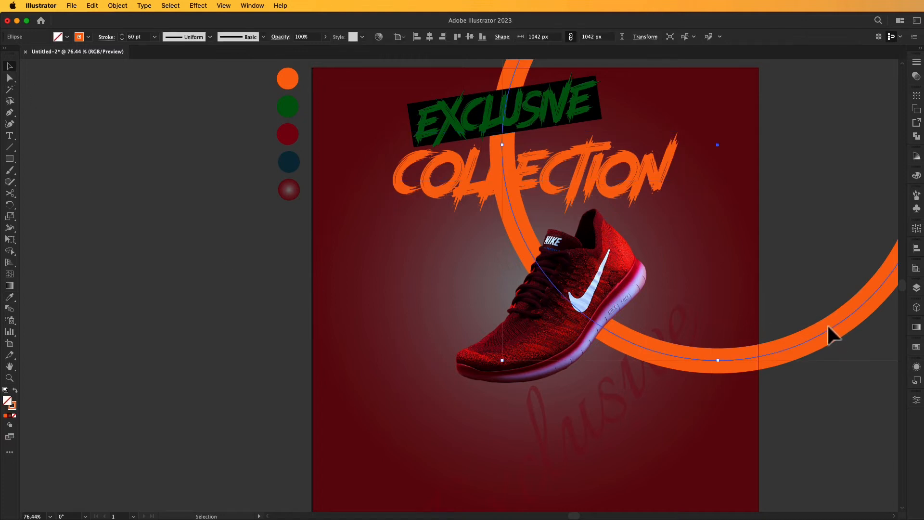
pyautogui.click(913, 352)
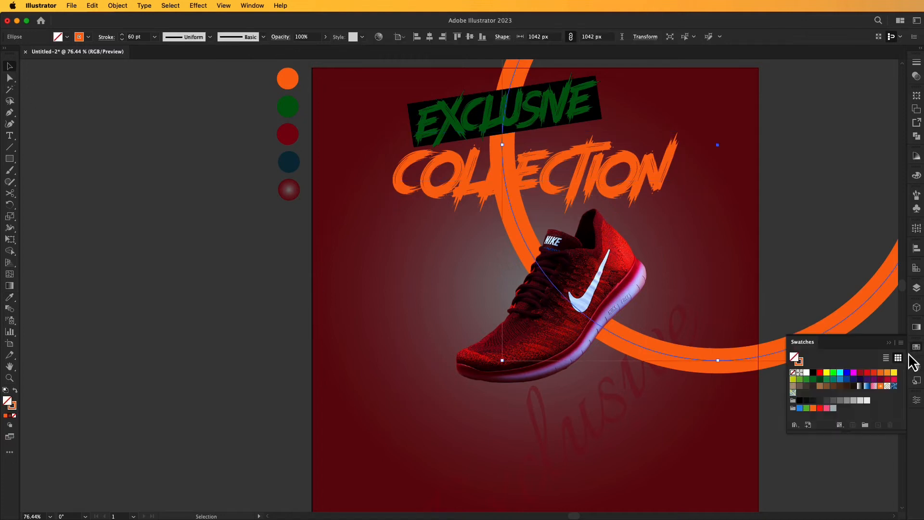
pyautogui.click(880, 373)
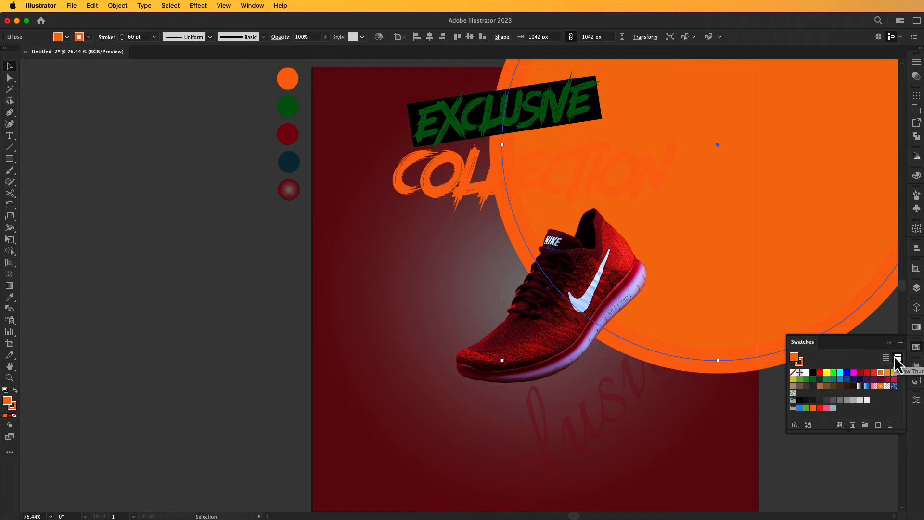
pyautogui.click(14, 415)
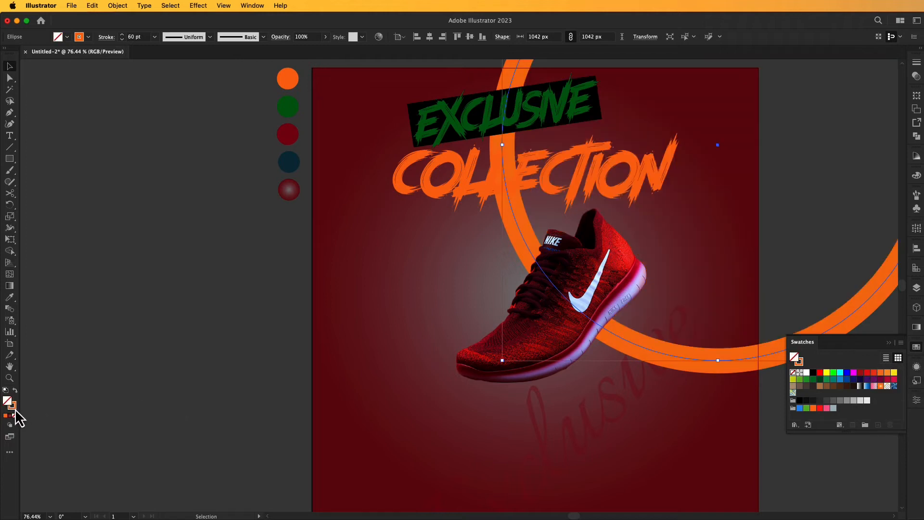
pyautogui.click(77, 376)
# Step: Lower the orange ring's opacity to 49%
pyautogui.moveTo(146, 357); pyautogui.dragTo(96, 359)
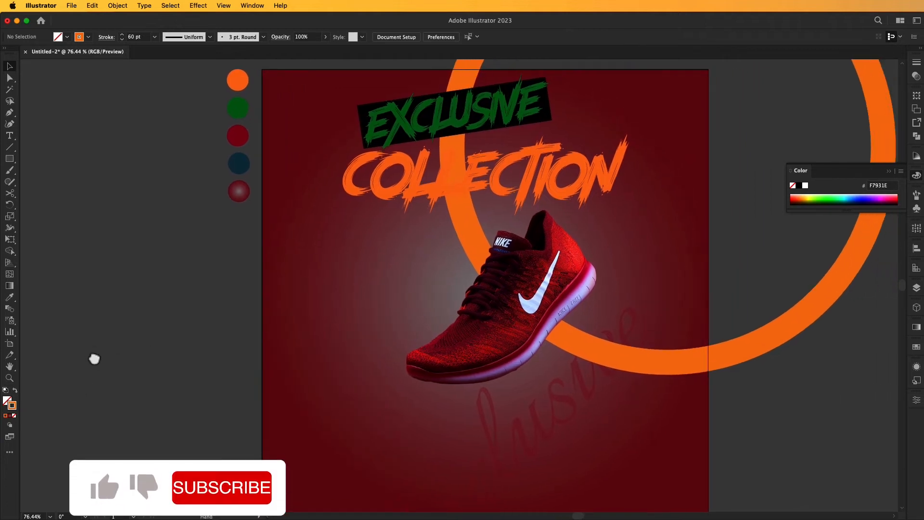
pyautogui.click(577, 186)
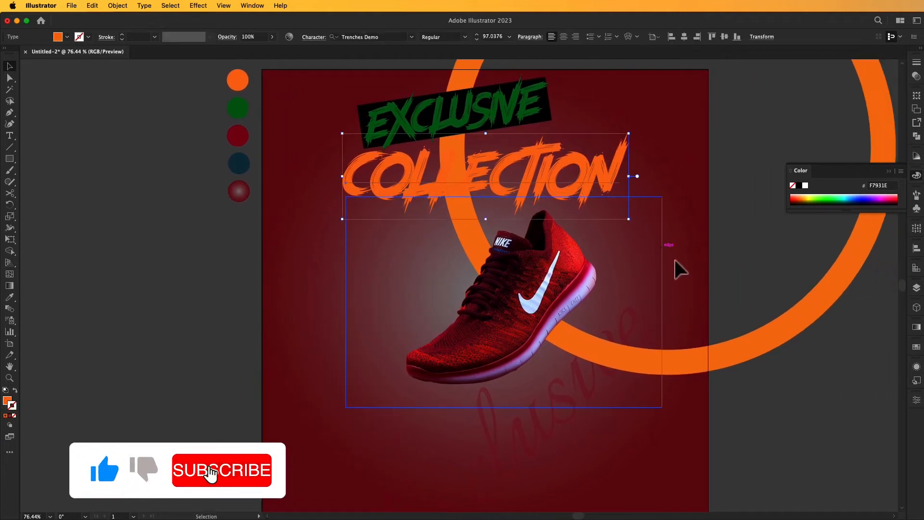
pyautogui.click(806, 350)
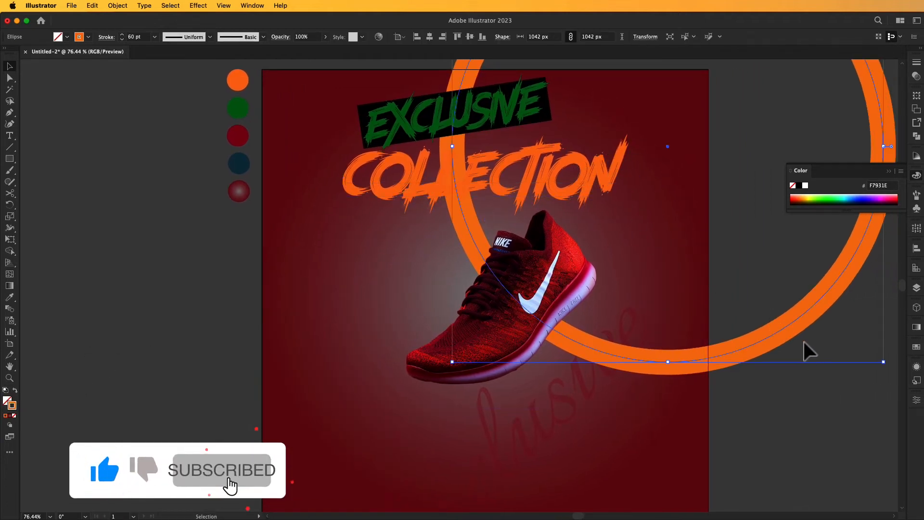
pyautogui.click(325, 37)
pyautogui.moveTo(323, 49); pyautogui.dragTo(303, 51)
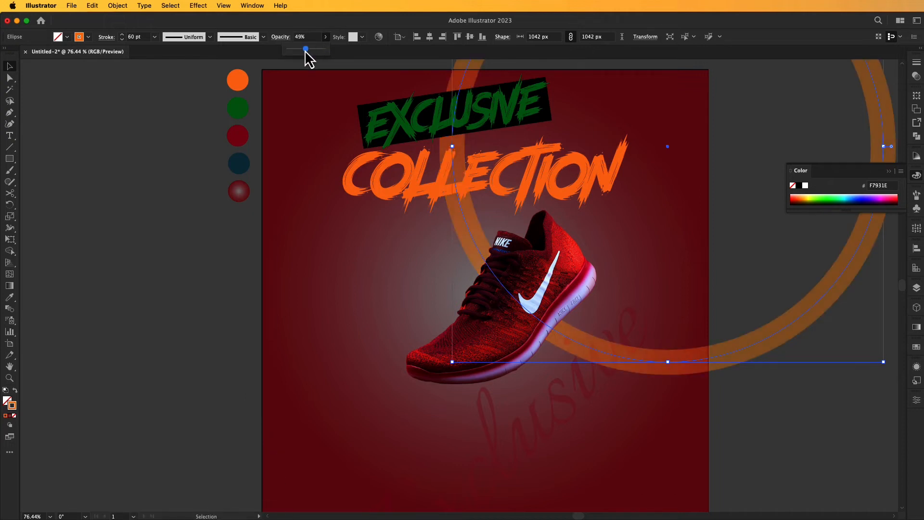
pyautogui.click(160, 134)
pyautogui.press('space')
pyautogui.moveTo(168, 137); pyautogui.dragTo(187, 153)
pyautogui.press('space')
pyautogui.scroll(1, 202, 168)
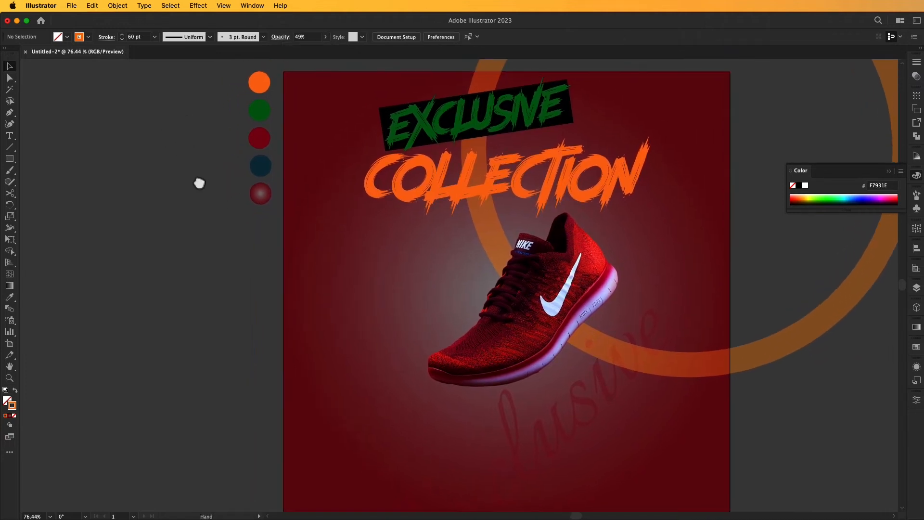
pyautogui.press('super+minus')
pyautogui.press('space')
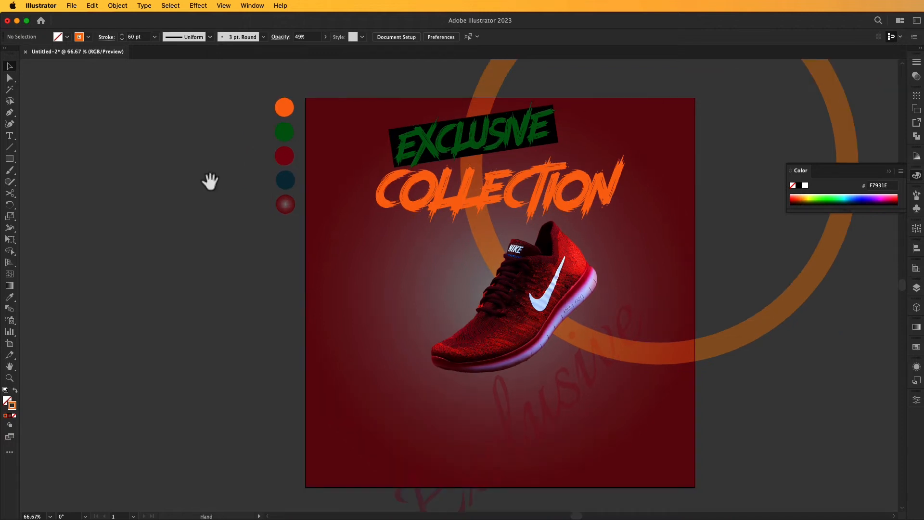
# Step: Move the shoe image slightly up toward the COLLECTION headline
pyautogui.moveTo(206, 178); pyautogui.dragTo(209, 168)
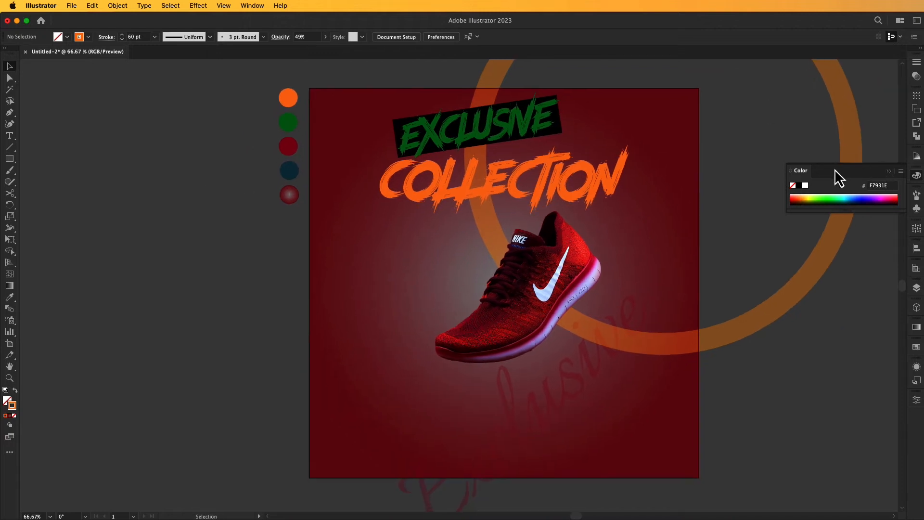
pyautogui.click(888, 171)
pyautogui.press('space')
pyautogui.moveTo(773, 179); pyautogui.dragTo(778, 180)
pyautogui.moveTo(552, 284); pyautogui.dragTo(552, 276)
pyautogui.click(758, 211)
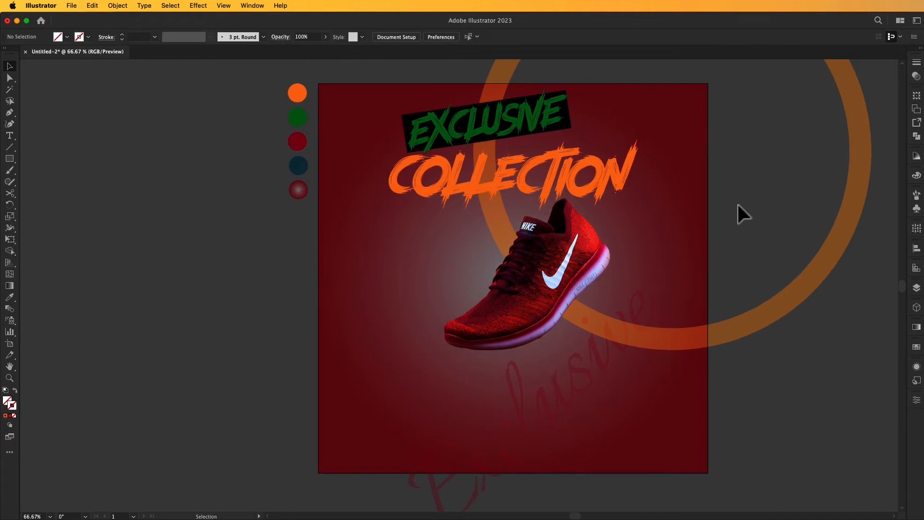
# Step: Draw an ellipse of about 335 × 77 px beneath the shoe and fill it with a near-black swatch
pyautogui.moveTo(6, 162); pyautogui.dragTo(36, 183)
pyautogui.moveTo(439, 356); pyautogui.dragTo(561, 385)
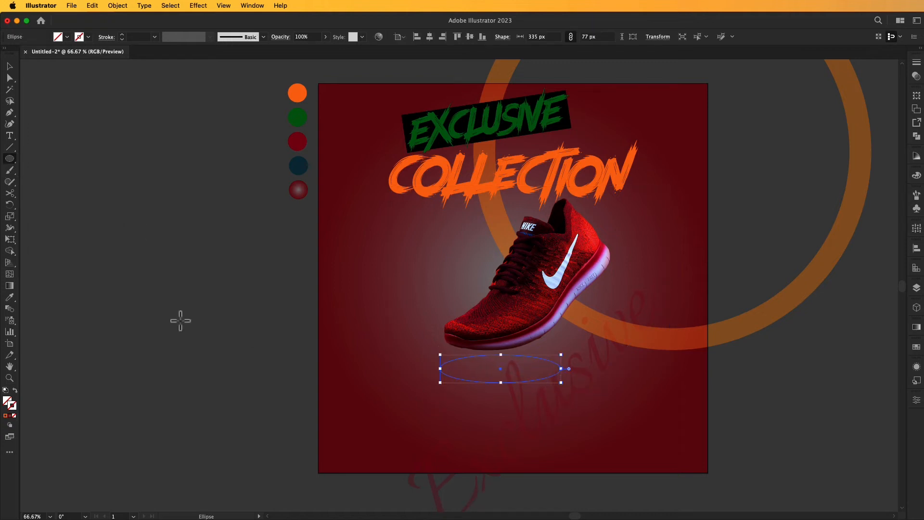
pyautogui.click(7, 406)
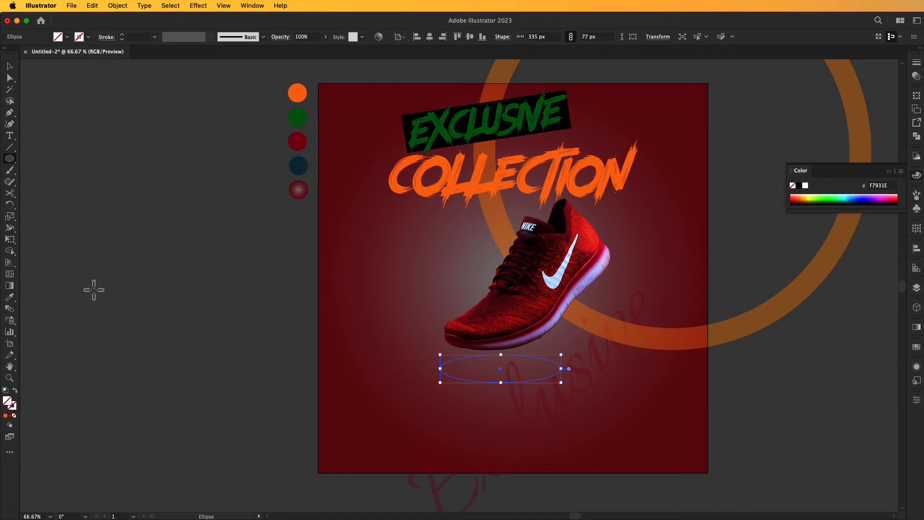
pyautogui.click(914, 347)
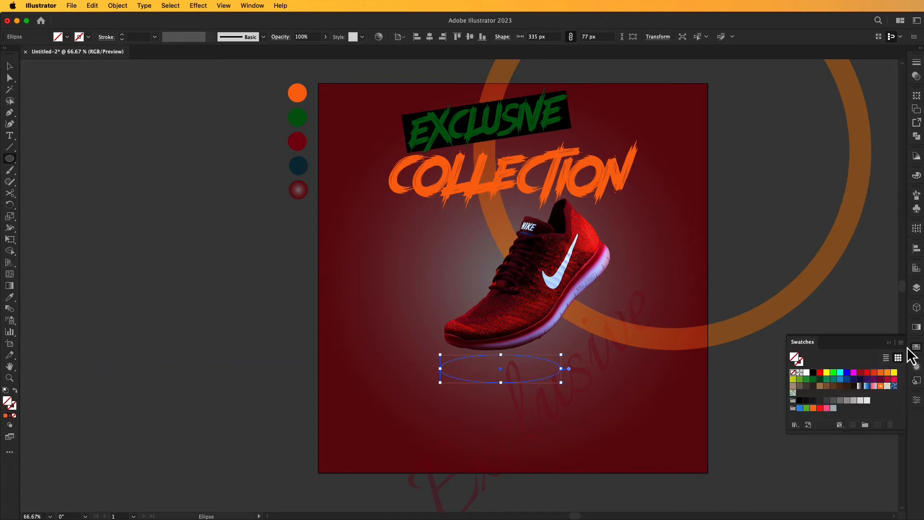
pyautogui.click(813, 401)
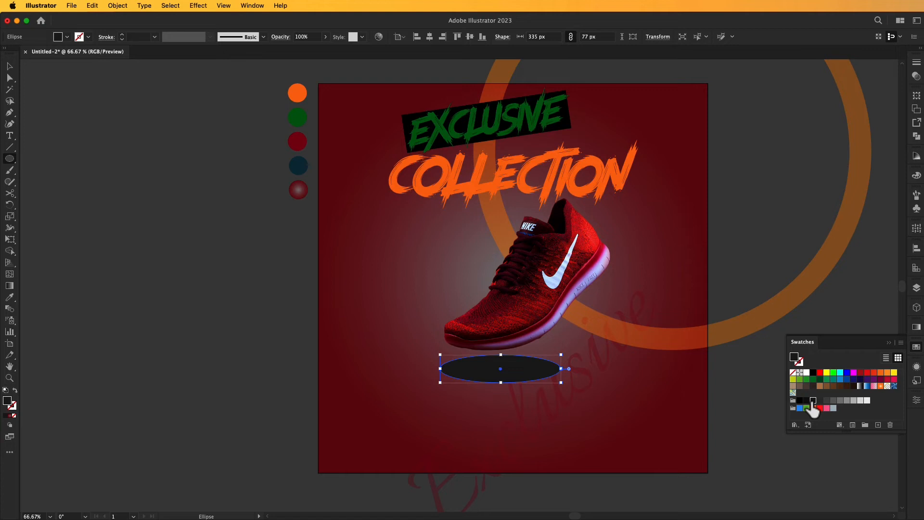
pyautogui.click(806, 401)
pyautogui.click(888, 342)
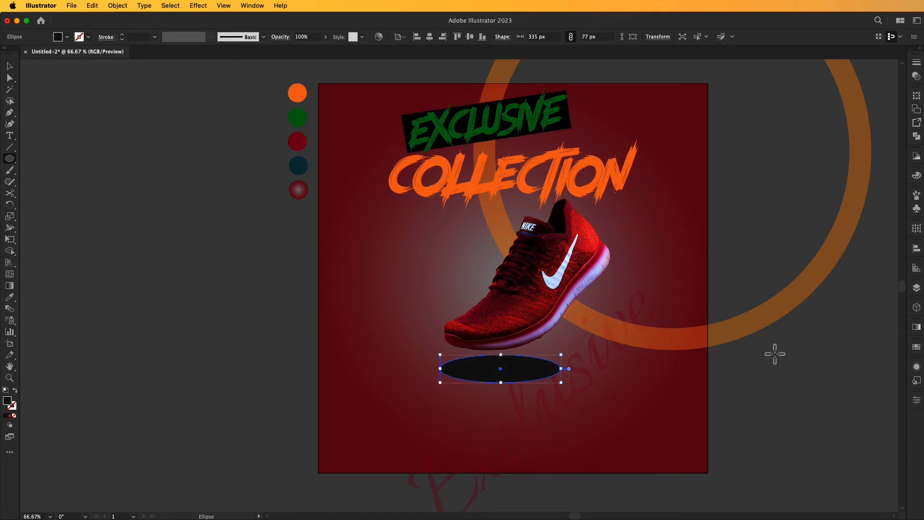
# Step: Apply a Gaussian Blur with a radius of about 13.5 pixels to the dark ellipse
pyautogui.click(10, 66)
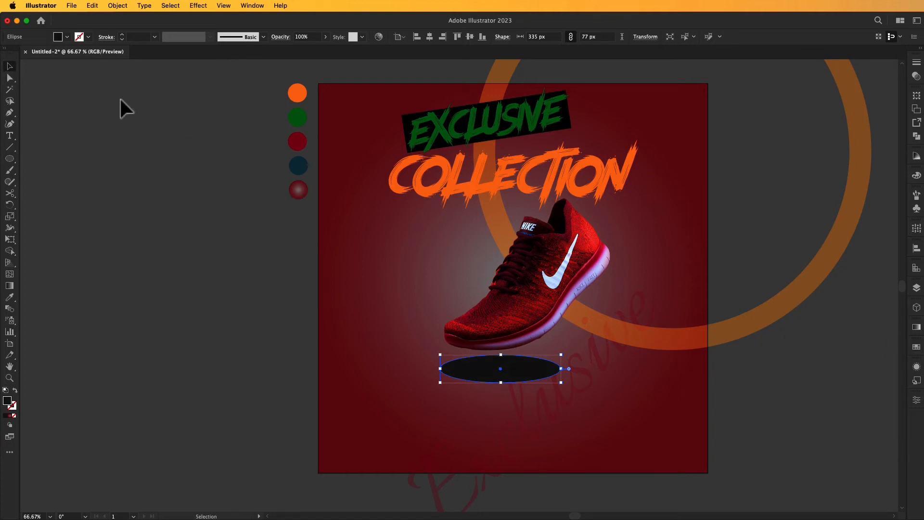
pyautogui.click(195, 10)
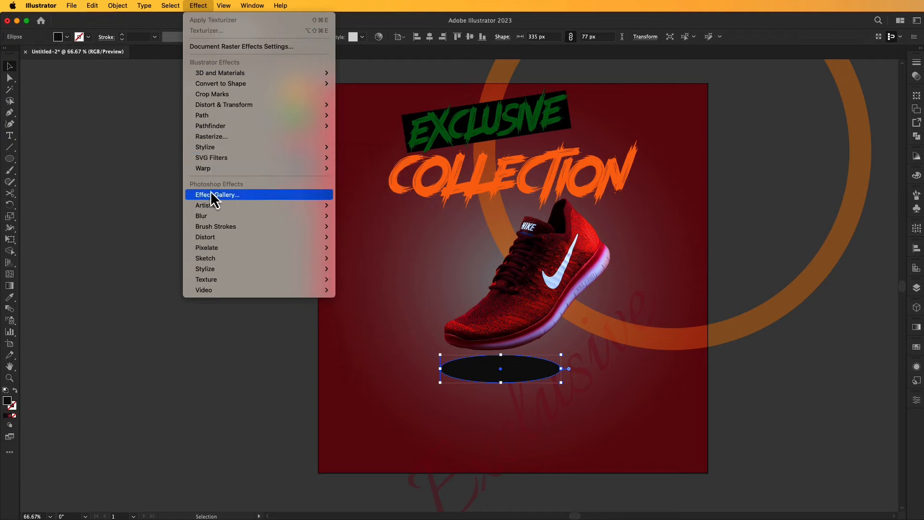
pyautogui.moveTo(208, 216)
pyautogui.click(344, 217)
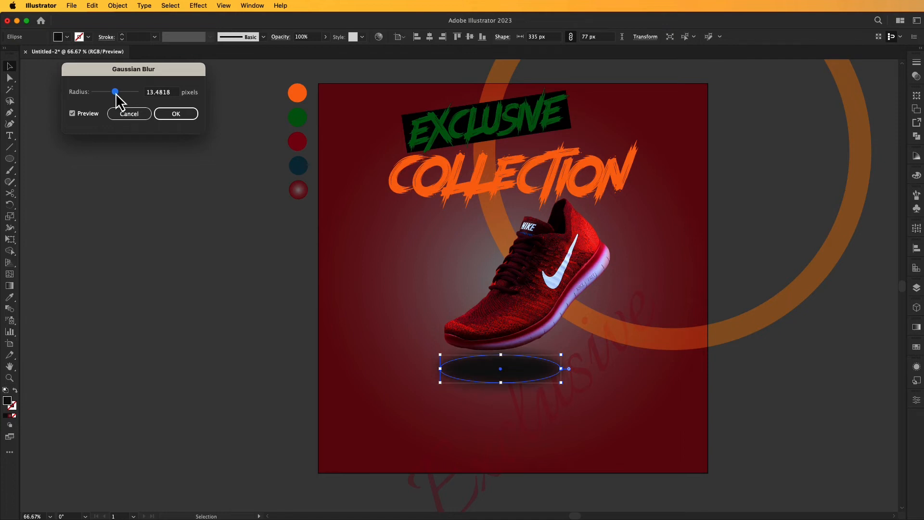
pyautogui.press('Return')
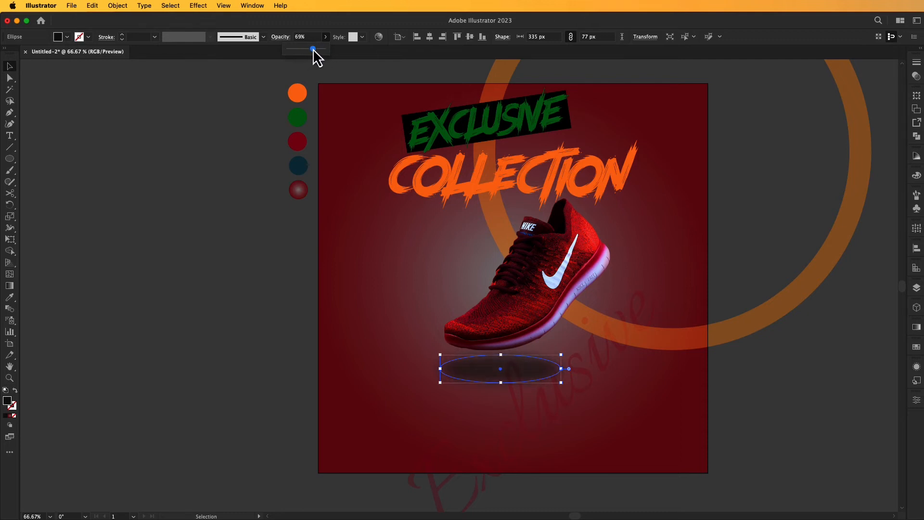
# Step: Lower the blurred ellipse's opacity to 69% and nudge it slightly up toward the shoe
pyautogui.click(169, 176)
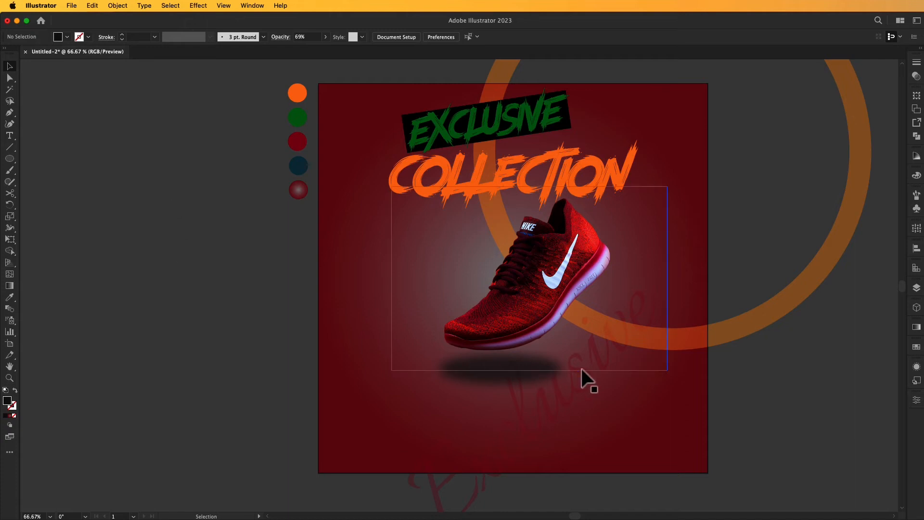
pyautogui.click(524, 374)
pyautogui.click(263, 354)
pyautogui.hscroll(1, 262, 353)
# Step: Draw a narrow upright rectangle of about 27 × 107 px on the empty canvas beside the artboard
pyautogui.moveTo(10, 166); pyautogui.dragTo(27, 159)
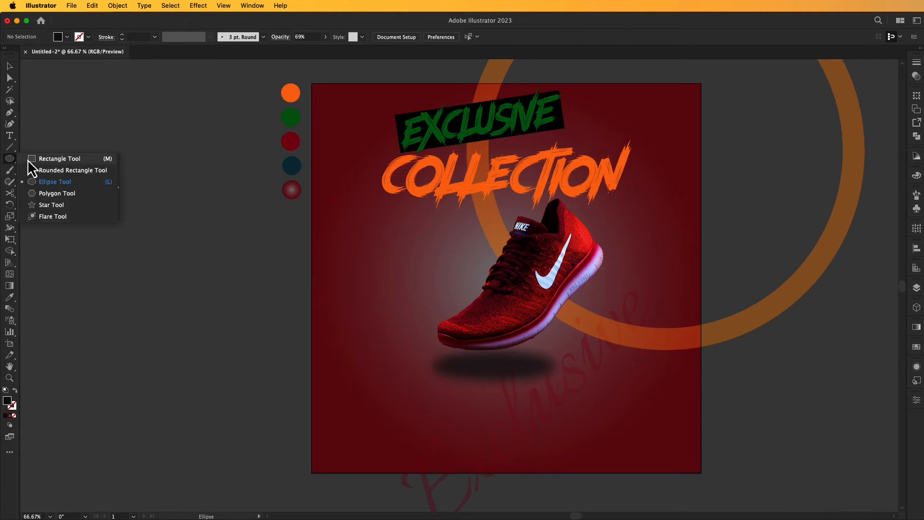
pyautogui.moveTo(117, 216); pyautogui.dragTo(127, 255)
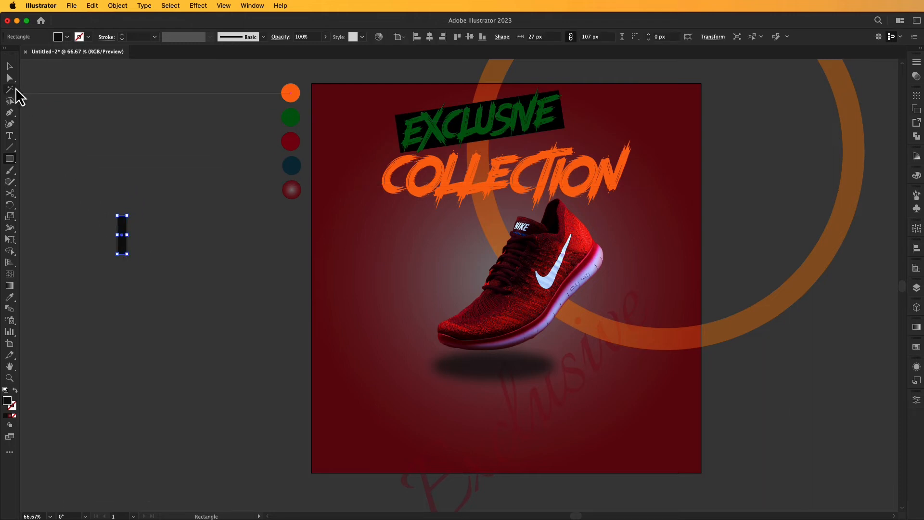
pyautogui.click(10, 66)
pyautogui.click(88, 149)
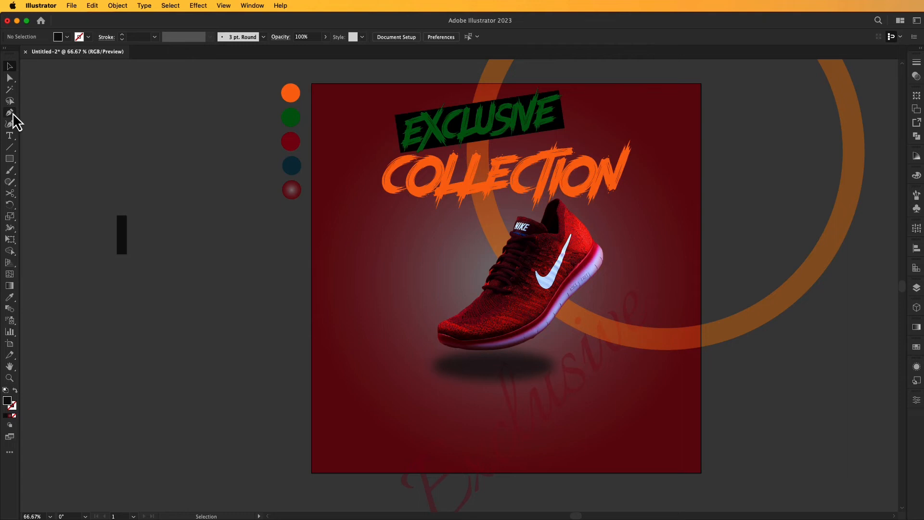
# Step: Add midpoint anchors to the rectangle's two long sides and shift them right to form a chevron about 61 px wide
pyautogui.moveTo(12, 115); pyautogui.dragTo(48, 120)
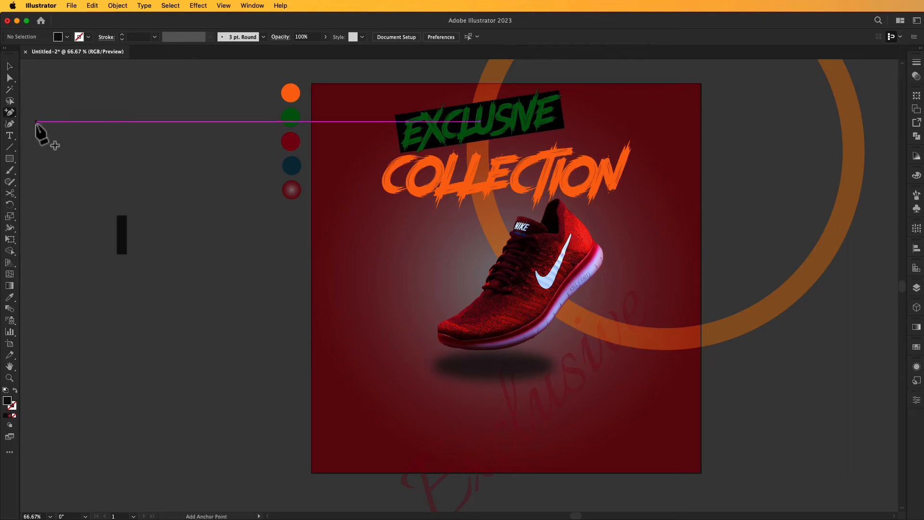
pyautogui.click(118, 235)
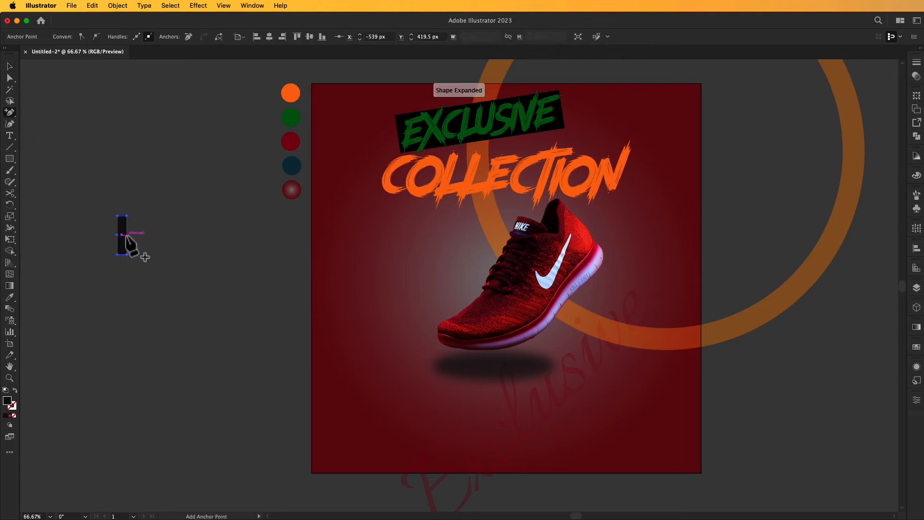
pyautogui.click(10, 77)
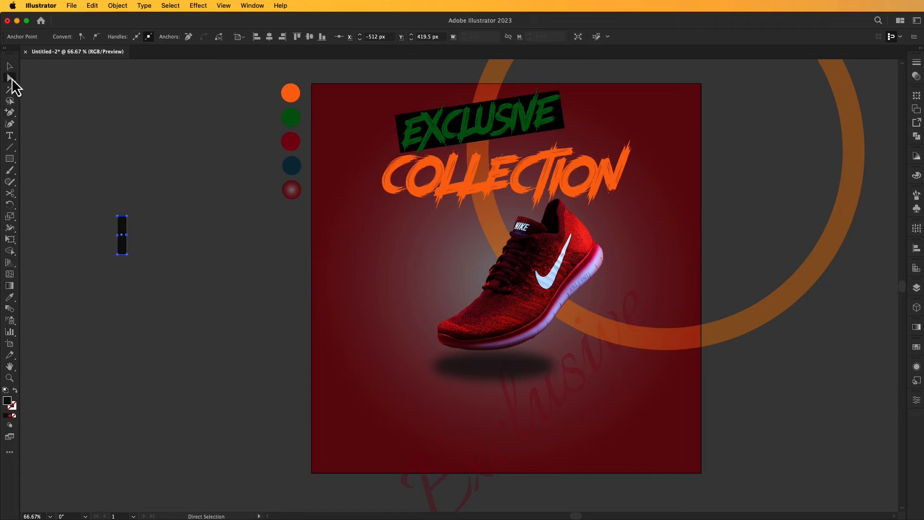
pyautogui.moveTo(102, 230); pyautogui.dragTo(116, 243)
pyautogui.click(146, 236)
pyautogui.press('Right')
pyautogui.press('Right')
pyautogui.press('Right')
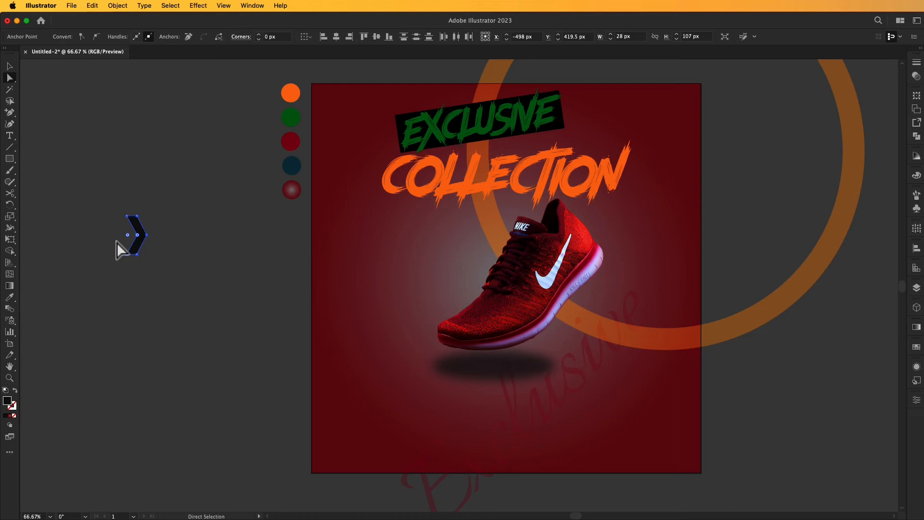
pyautogui.click(14, 66)
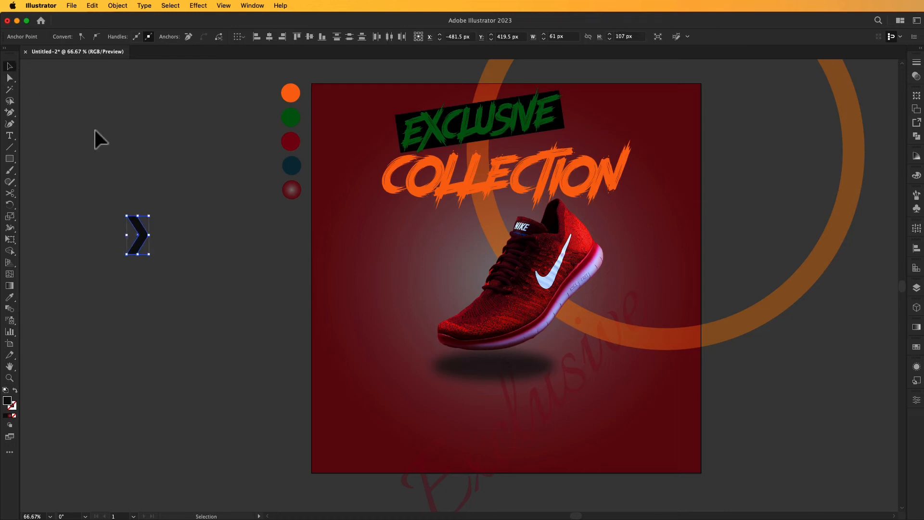
# Step: Duplicate the chevron to the right and repeat the copy to build a row of ten evenly spaced chevrons
pyautogui.moveTo(143, 239); pyautogui.dragTo(160, 243)
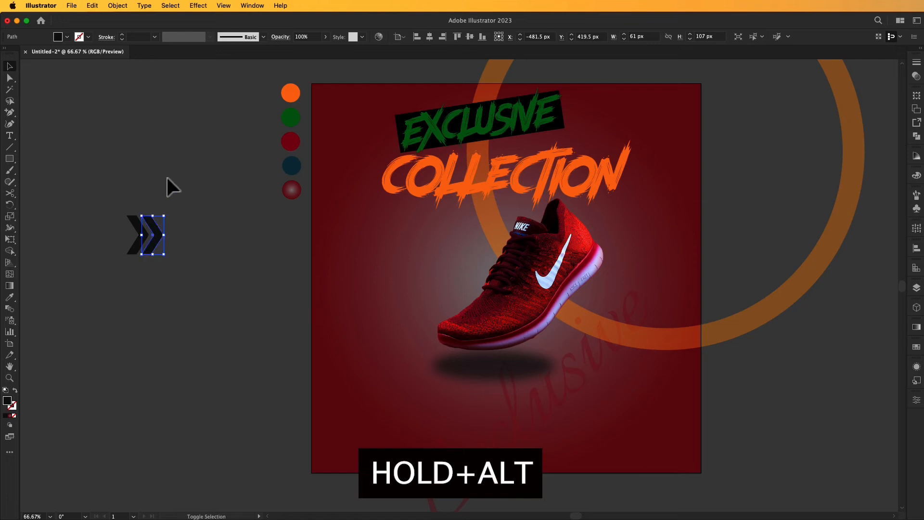
pyautogui.press('a')
pyautogui.press('super+d')
pyautogui.press('super+d')
pyautogui.press('super+d')
pyautogui.press('super+d')
pyautogui.press('super+d')
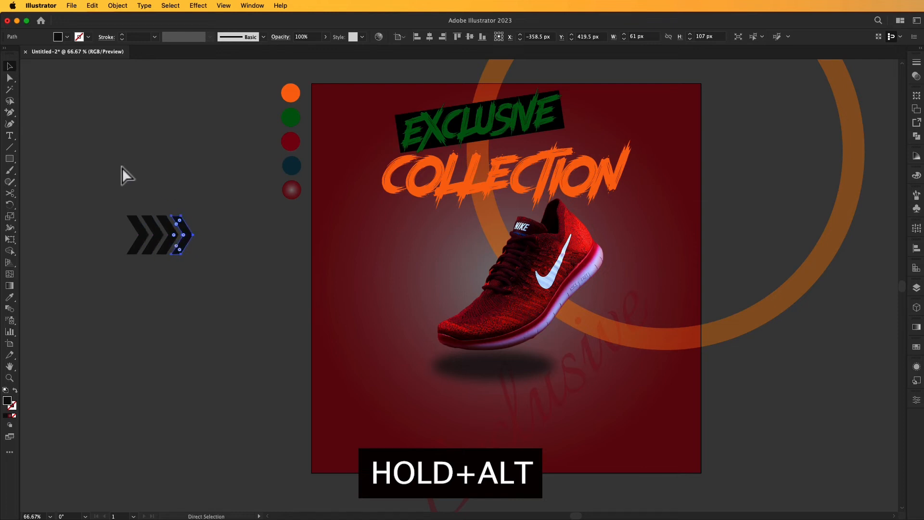
pyautogui.press('super+d')
pyautogui.press('super+d')
pyautogui.press('super+d')
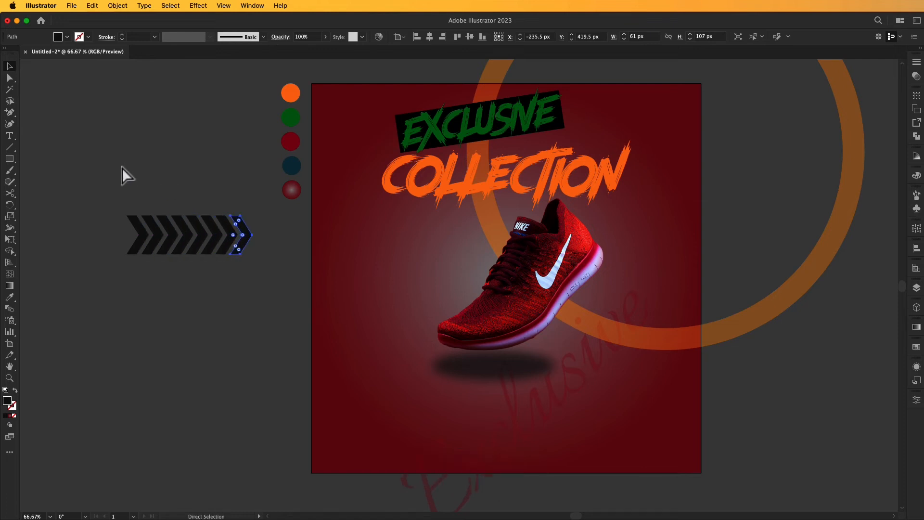
# Step: Scale the whole row of chevrons down to about 181 × 45 px
pyautogui.press('v')
pyautogui.moveTo(103, 202); pyautogui.dragTo(134, 222)
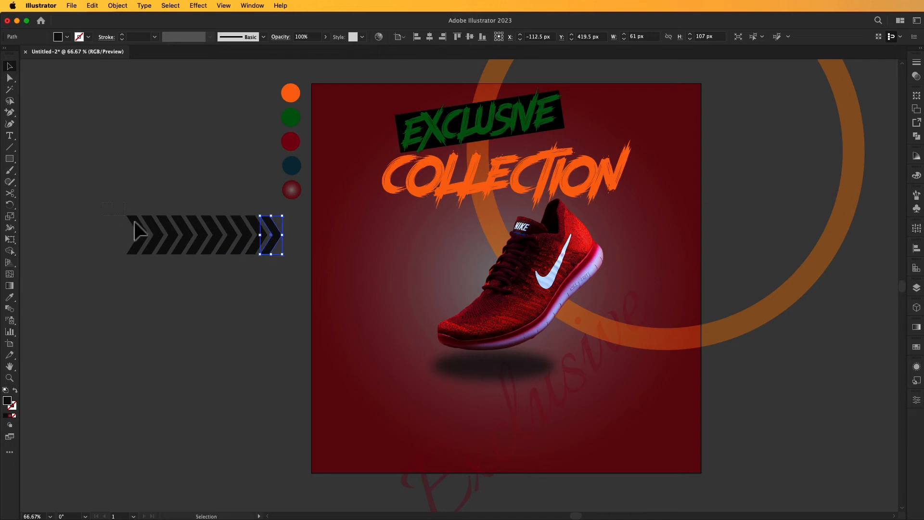
pyautogui.moveTo(287, 284); pyautogui.dragTo(287, 284)
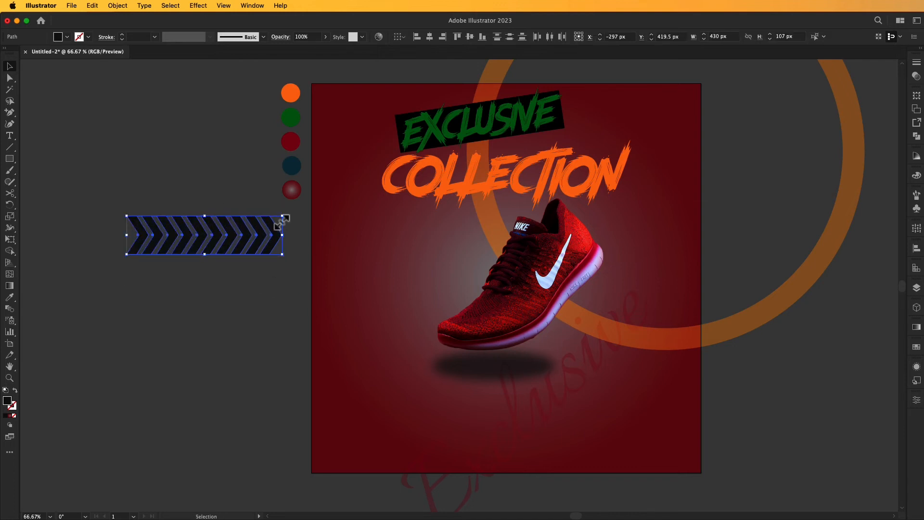
pyautogui.moveTo(282, 217); pyautogui.dragTo(260, 231)
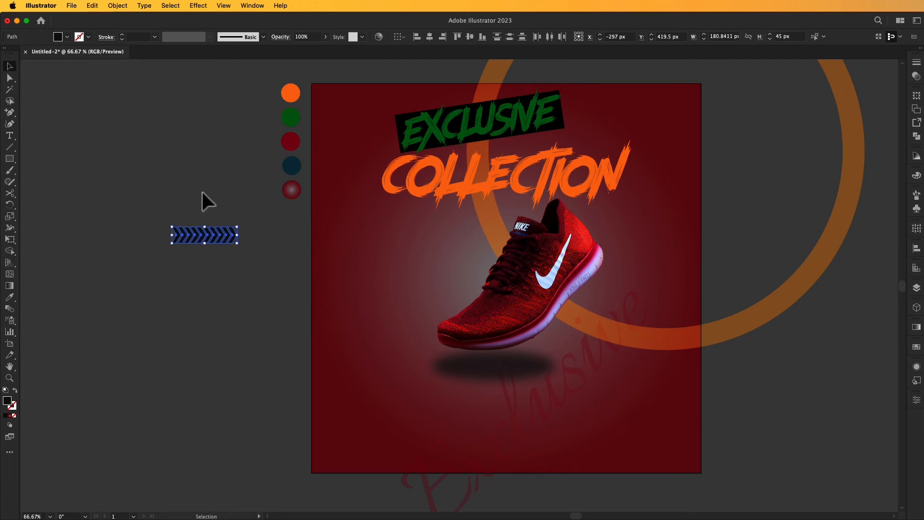
# Step: Fill the chevrons with the orange sampled from the palette circle and group them
pyautogui.click(10, 297)
pyautogui.click(284, 102)
pyautogui.click(9, 65)
pyautogui.click(188, 204)
pyautogui.click(212, 236)
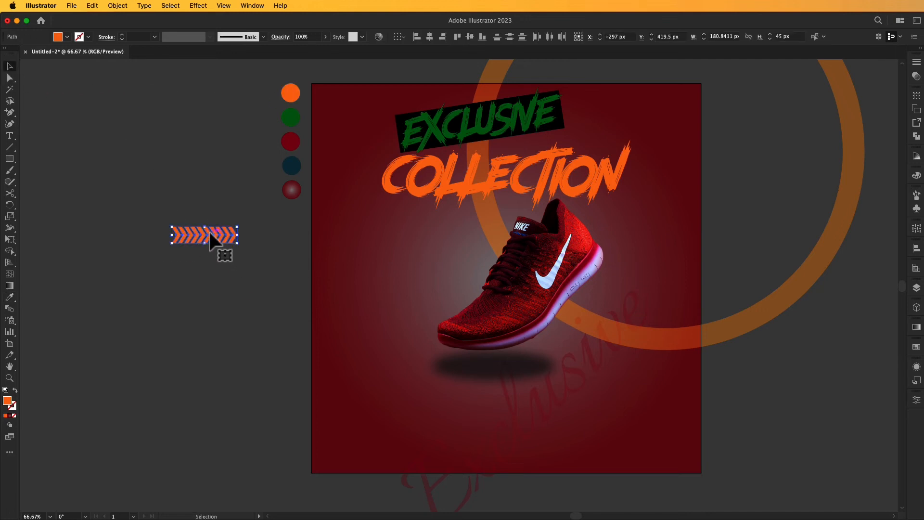
pyautogui.rightClick(212, 234)
pyautogui.click(224, 346)
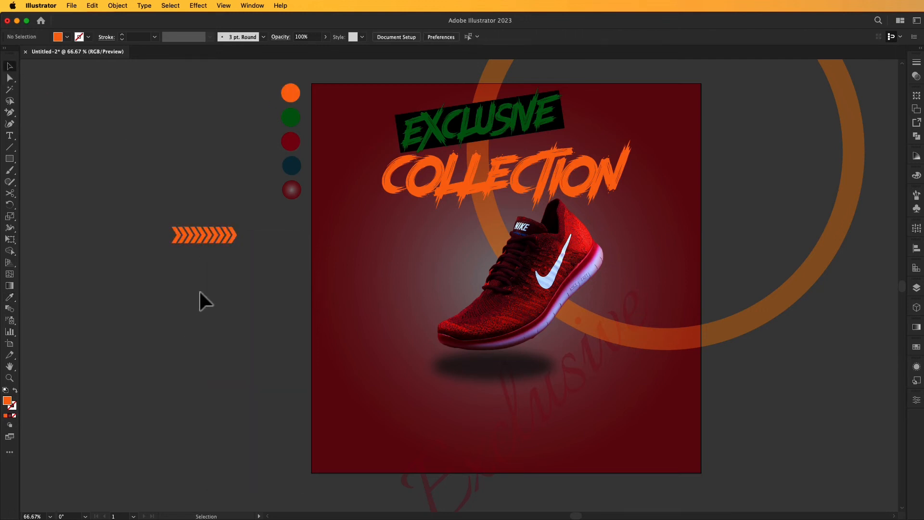
# Step: Place a horizontal chevron strip in the artboard's bottom-right corner and a downward-pointing vertical one along its upper left edge
pyautogui.moveTo(239, 230); pyautogui.dragTo(356, 270)
pyautogui.click(197, 259)
pyautogui.click(719, 452)
pyautogui.moveTo(351, 244); pyautogui.dragTo(327, 219)
pyautogui.click(263, 267)
pyautogui.press('space')
pyautogui.moveTo(271, 318); pyautogui.dragTo(282, 290)
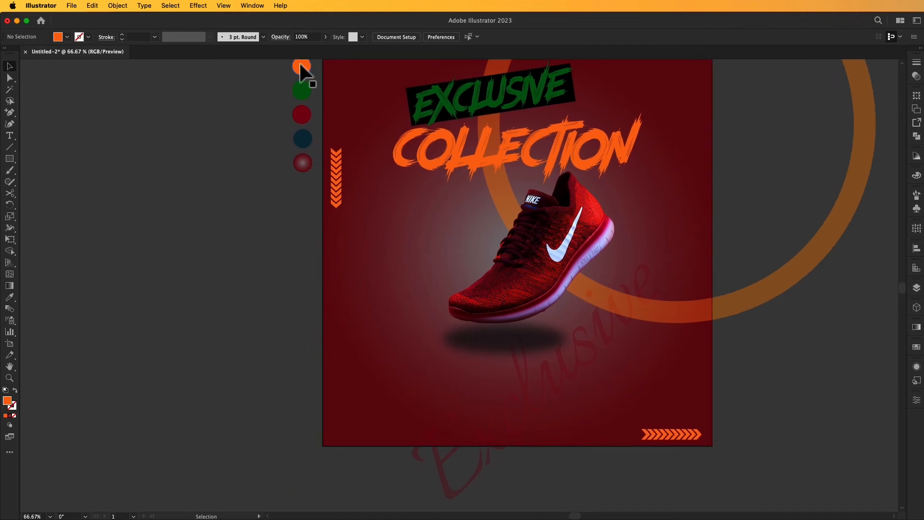
# Step: Duplicate the orange palette circle below the palette and bring the copy to the front
pyautogui.moveTo(300, 66); pyautogui.dragTo(251, 349)
pyautogui.rightClick(251, 348)
pyautogui.moveTo(295, 466)
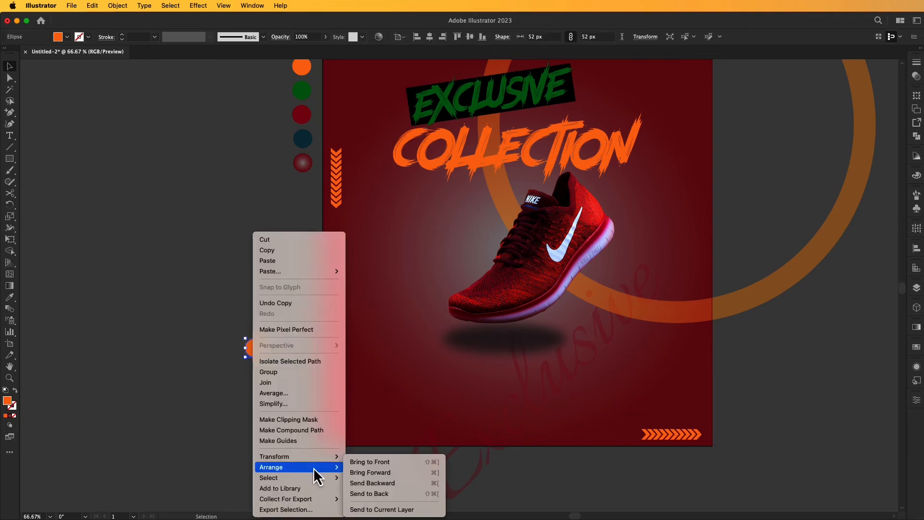
pyautogui.click(372, 470)
pyautogui.rightClick(253, 347)
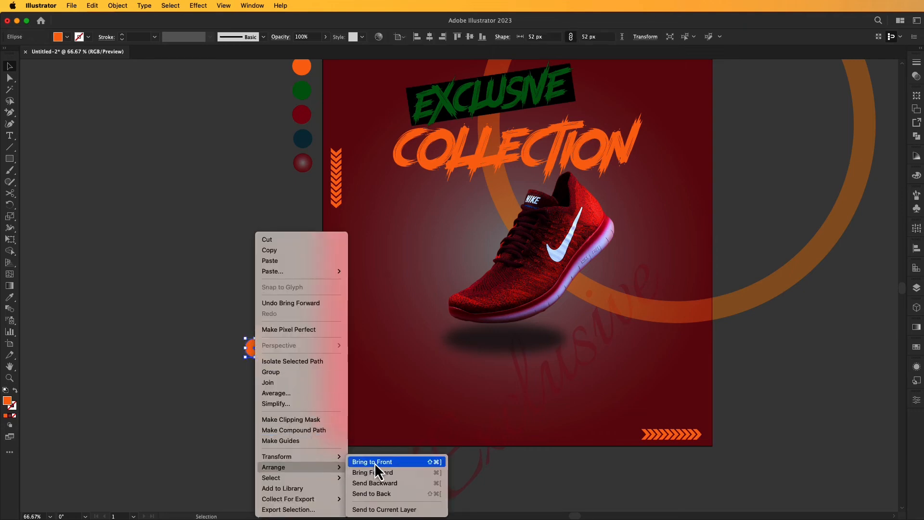
pyautogui.click(373, 461)
pyautogui.click(311, 434)
# Step: Shrink the copied orange circle to about 12 px and place it just inside the artboard's lower left edge
pyautogui.moveTo(255, 340); pyautogui.dragTo(340, 335)
pyautogui.click(252, 351)
pyautogui.click(285, 339)
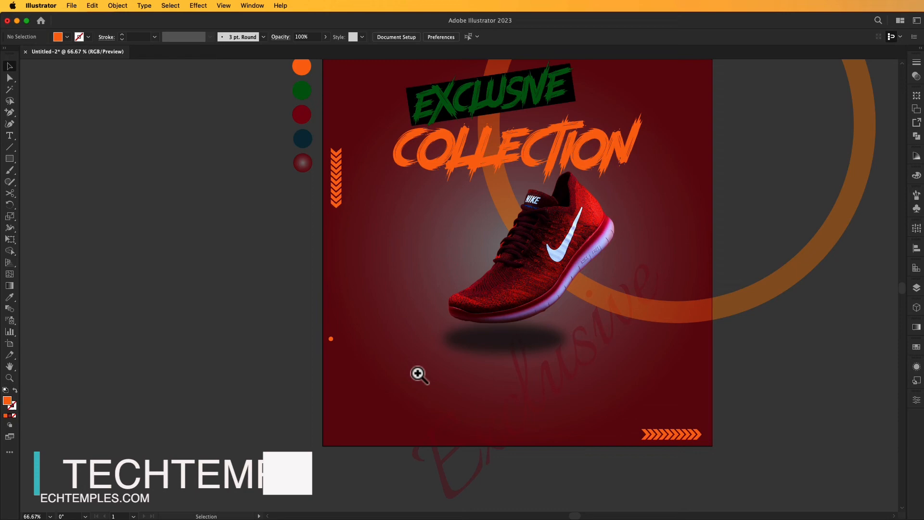
# Step: Nudge the orange dot closer to the artboard's left edge and duplicate it straight down into a column of 16 evenly spaced dots
pyautogui.press('z')
pyautogui.click(366, 342)
pyautogui.moveTo(509, 308); pyautogui.dragTo(379, 241)
pyautogui.click(367, 258)
pyautogui.moveTo(391, 274); pyautogui.dragTo(413, 273)
pyautogui.press('v')
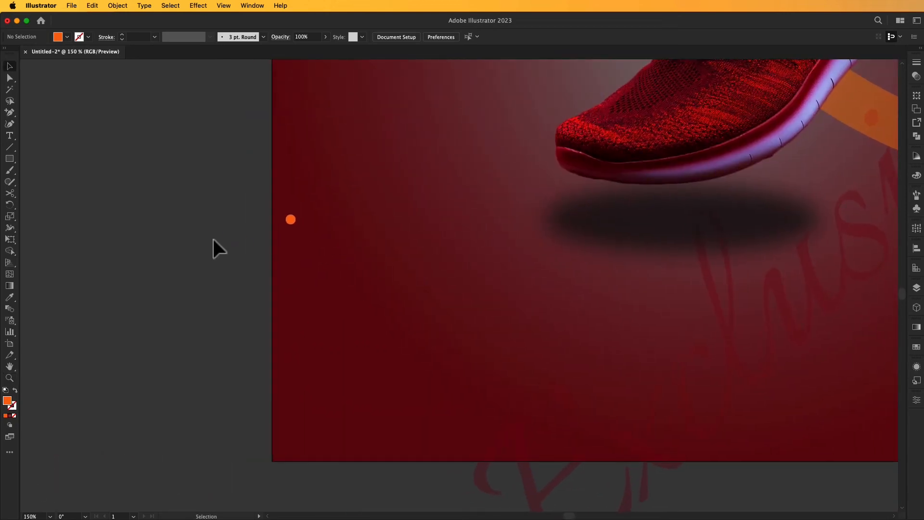
pyautogui.moveTo(286, 225); pyautogui.dragTo(286, 240)
pyautogui.press('super+d')
pyautogui.press('super+d')
pyautogui.press('super+d')
pyautogui.press('super+d')
pyautogui.press('super+d')
pyautogui.press('super+d')
pyautogui.press('super+d')
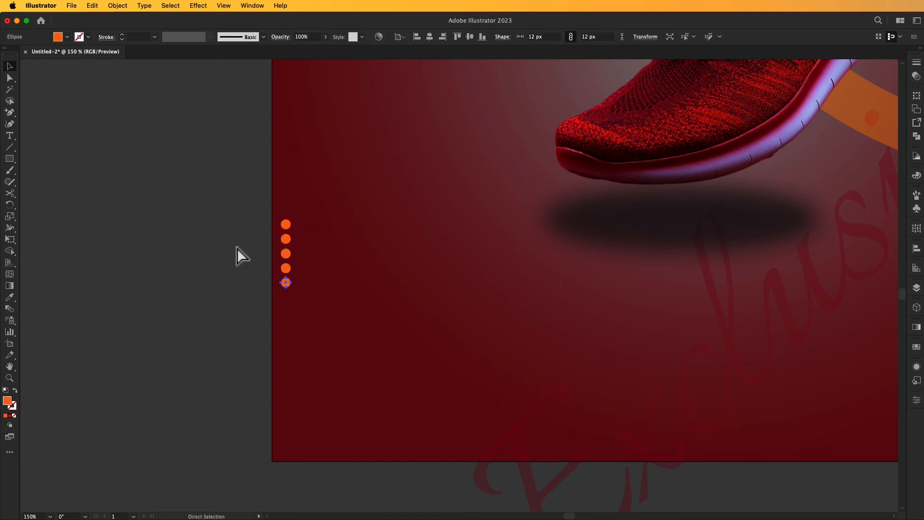
pyautogui.press('super+d')
pyautogui.press('super+d')
pyautogui.press('super+d')
pyautogui.press('super+d')
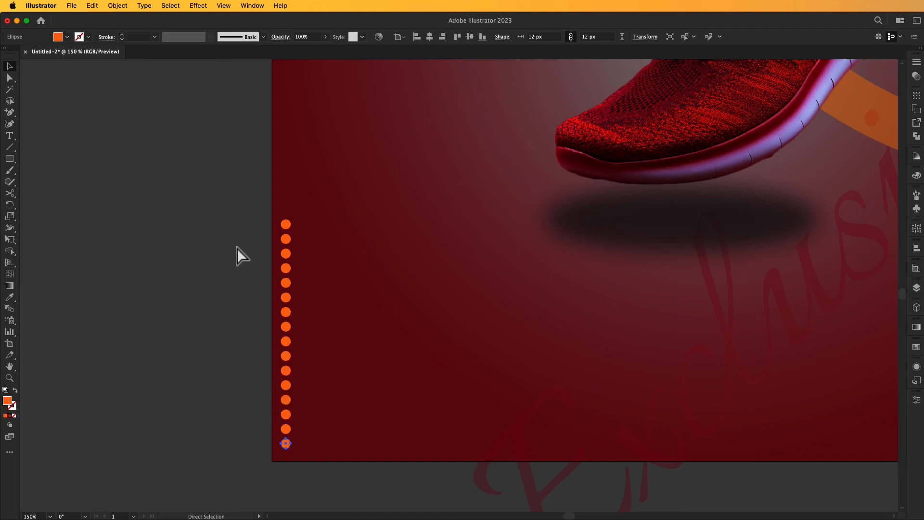
# Step: Duplicate the column of orange dots beside the original to form a second parallel column
pyautogui.click(237, 247)
pyautogui.moveTo(321, 203); pyautogui.dragTo(277, 464)
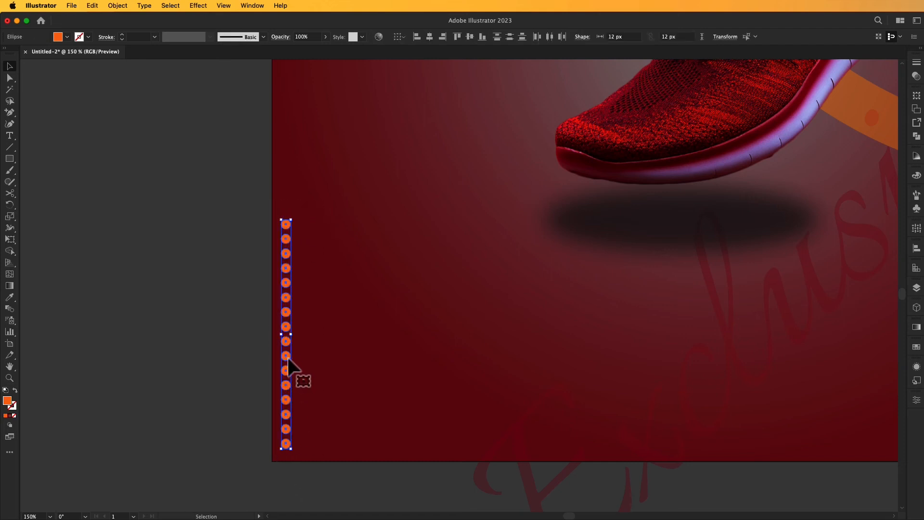
pyautogui.moveTo(288, 358); pyautogui.dragTo(304, 363)
pyautogui.click(332, 239)
pyautogui.moveTo(332, 208); pyautogui.dragTo(299, 262)
pyautogui.press('Delete')
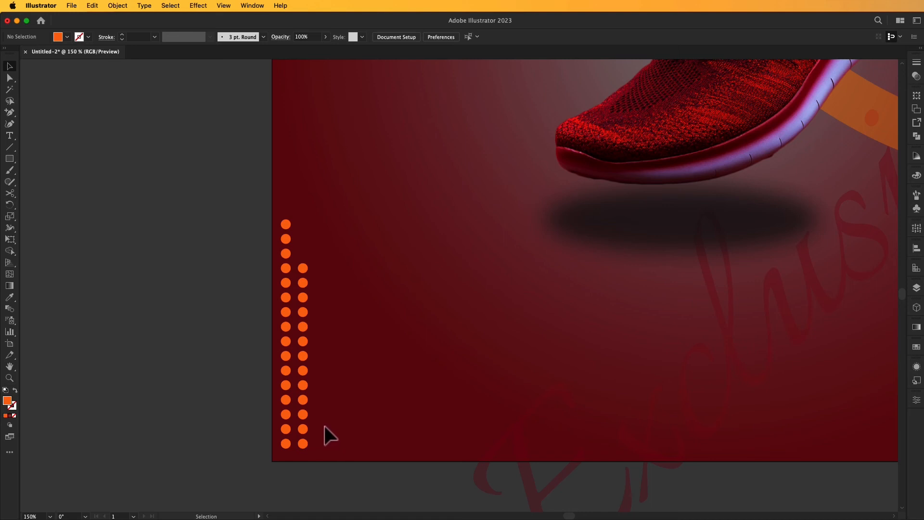
pyautogui.press('super+z')
# Step: Delete the top two and bottom two dots of the second column
pyautogui.click(321, 240)
pyautogui.moveTo(304, 245); pyautogui.dragTo(303, 241)
pyautogui.press('Delete')
pyautogui.moveTo(300, 440); pyautogui.dragTo(303, 443)
pyautogui.press('Delete')
pyautogui.hscroll(1, 307, 446)
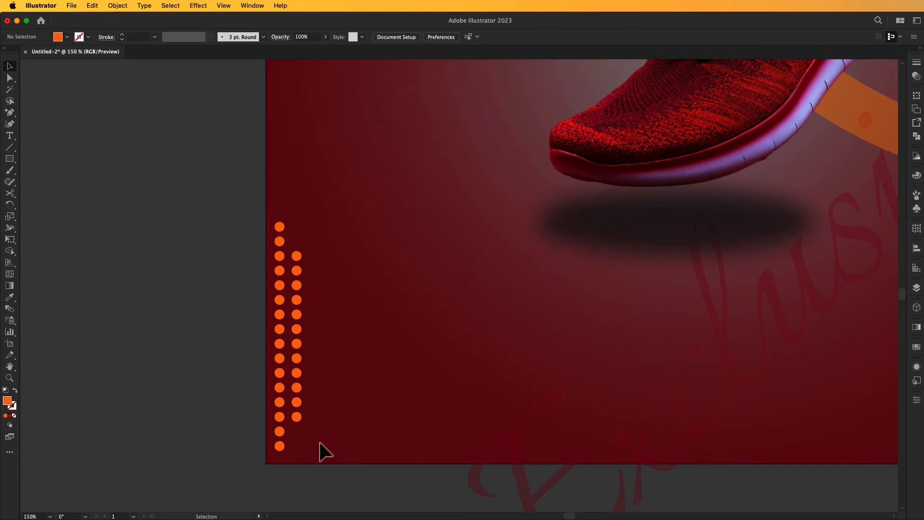
# Step: Scale both dot columns down to dots of about 7.6 px and place them in the artboard's lower left corner
pyautogui.press('super+0')
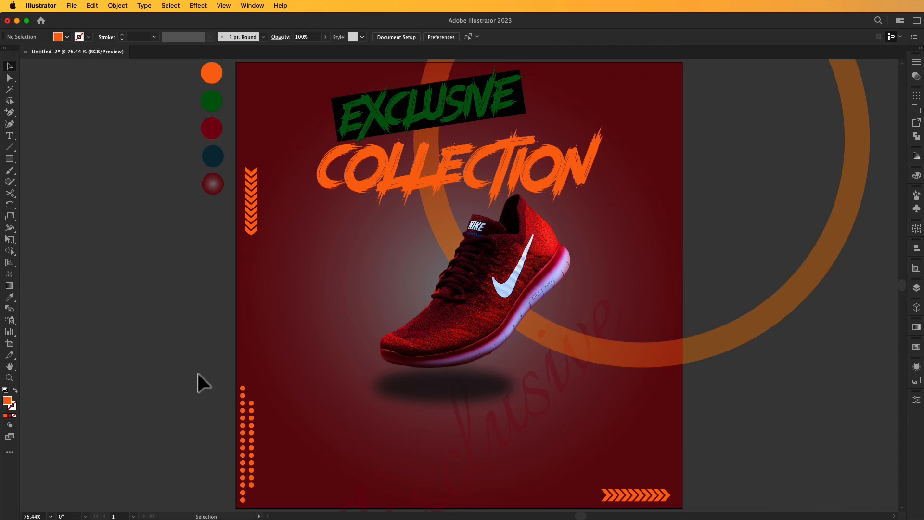
pyautogui.moveTo(200, 382); pyautogui.dragTo(187, 362)
pyautogui.moveTo(271, 390); pyautogui.dragTo(223, 505)
pyautogui.moveTo(258, 377); pyautogui.dragTo(256, 397)
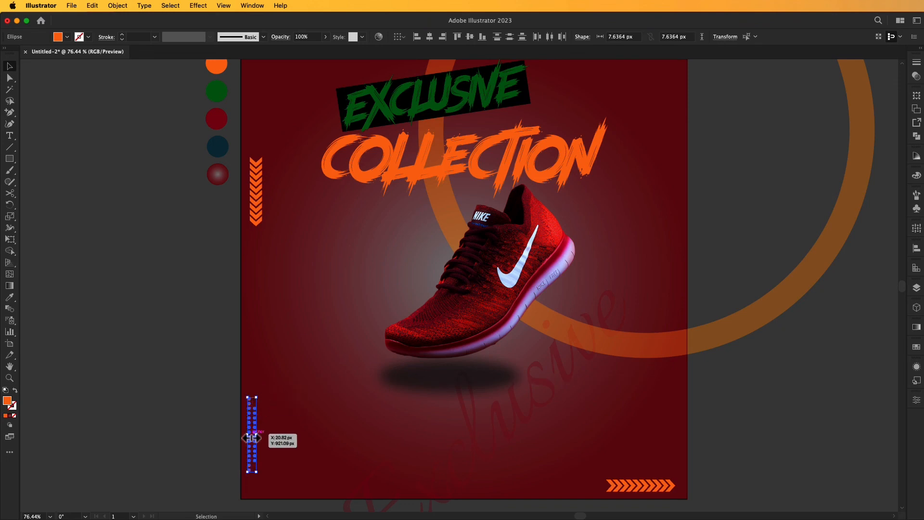
pyautogui.moveTo(248, 440); pyautogui.dragTo(246, 462)
pyautogui.click(192, 448)
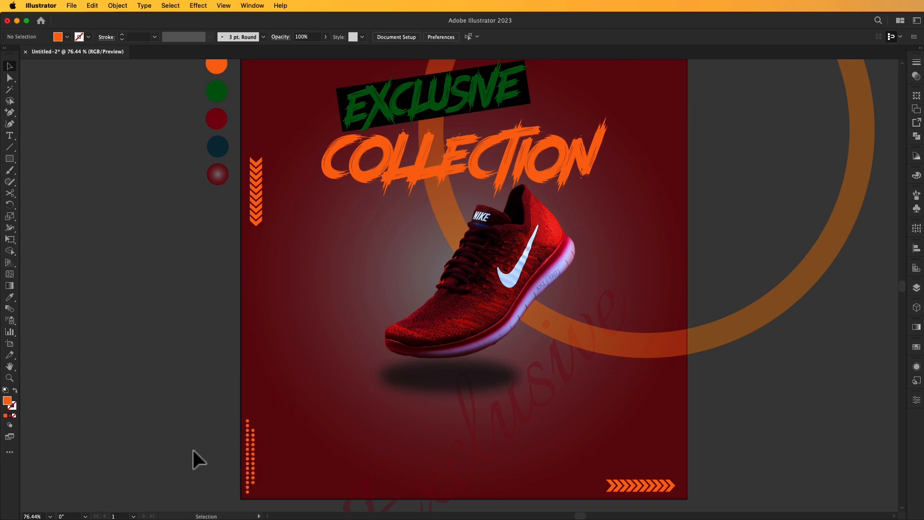
# Step: Paste the social media and globe icons, and move the Twitter, Facebook and Instagram icons into the artboard's top-right corner
pyautogui.scroll(-1, 542, 280)
pyautogui.moveTo(718, 183); pyautogui.dragTo(723, 184)
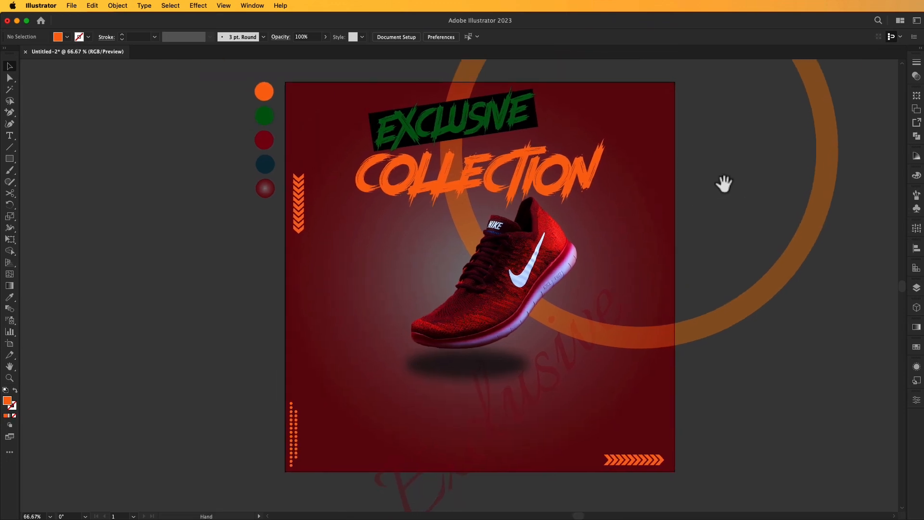
pyautogui.press('super+v')
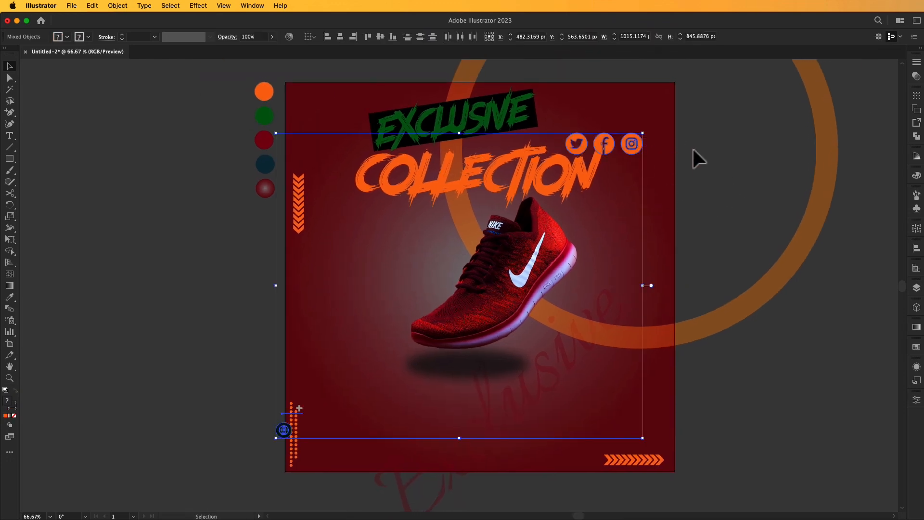
pyautogui.click(693, 149)
pyautogui.click(634, 146)
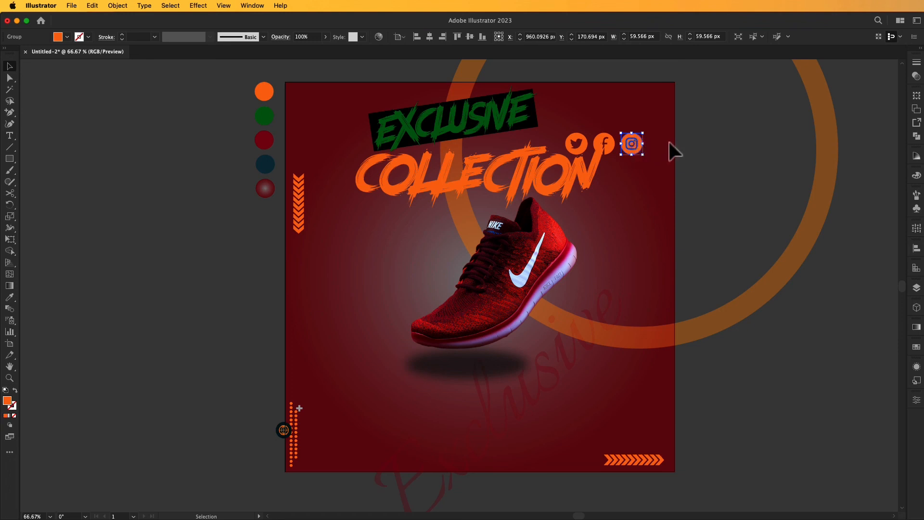
pyautogui.keyDown('shift'); pyautogui.click(610, 146); pyautogui.keyUp('shift')
pyautogui.moveTo(583, 140); pyautogui.dragTo(635, 100)
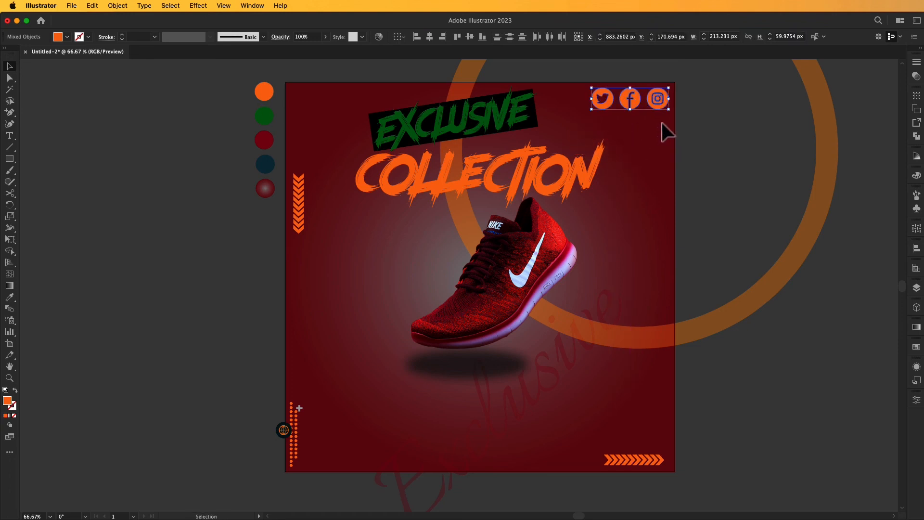
pyautogui.click(708, 136)
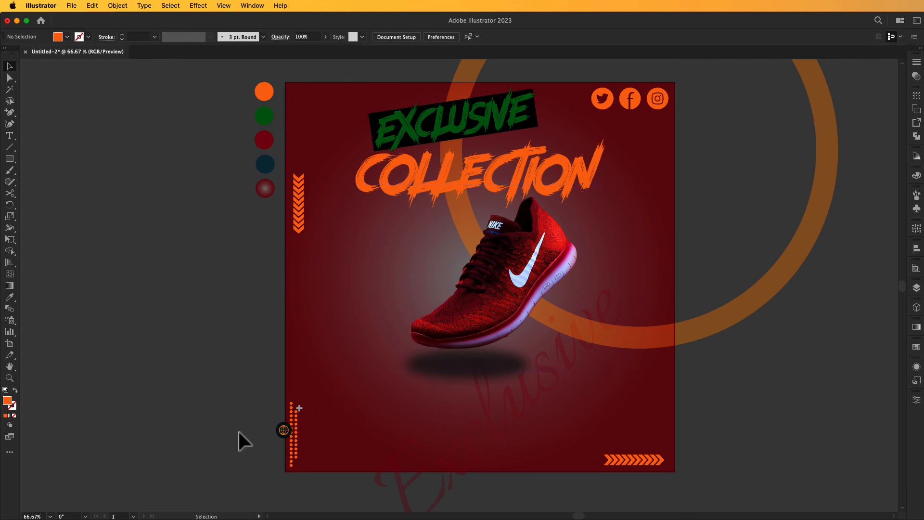
# Step: Delete the stray plus mark near the dot columns and place the globe icon just to the right of their upper end
pyautogui.moveTo(238, 434); pyautogui.dragTo(242, 422)
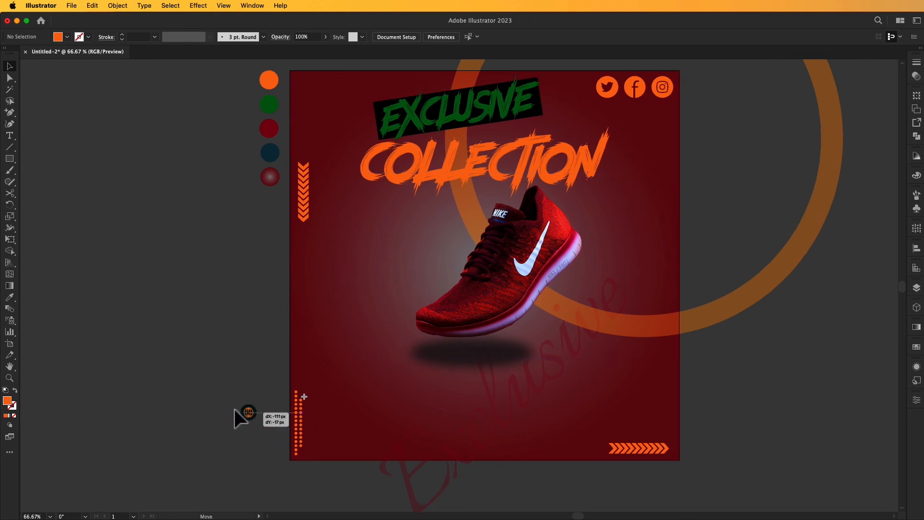
pyautogui.press('space')
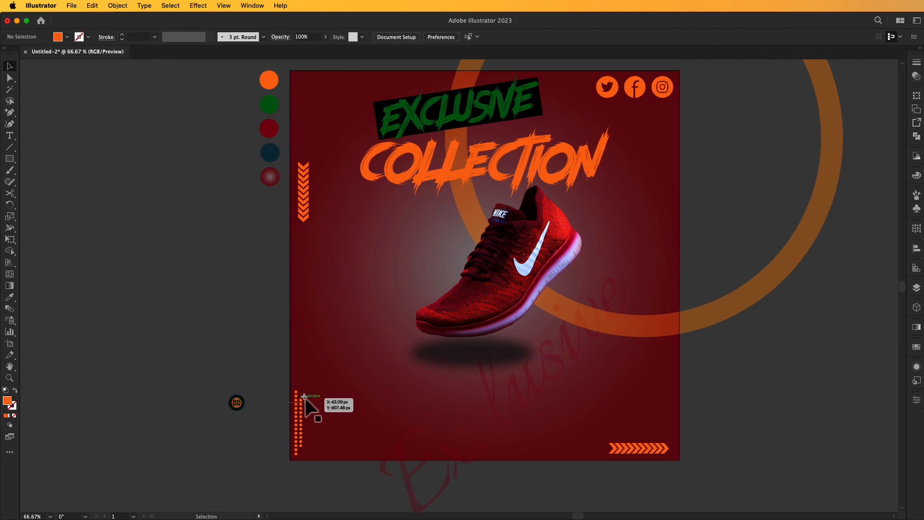
pyautogui.moveTo(305, 397); pyautogui.dragTo(242, 352)
pyautogui.press('Delete')
pyautogui.moveTo(236, 403); pyautogui.dragTo(326, 395)
pyautogui.click(206, 354)
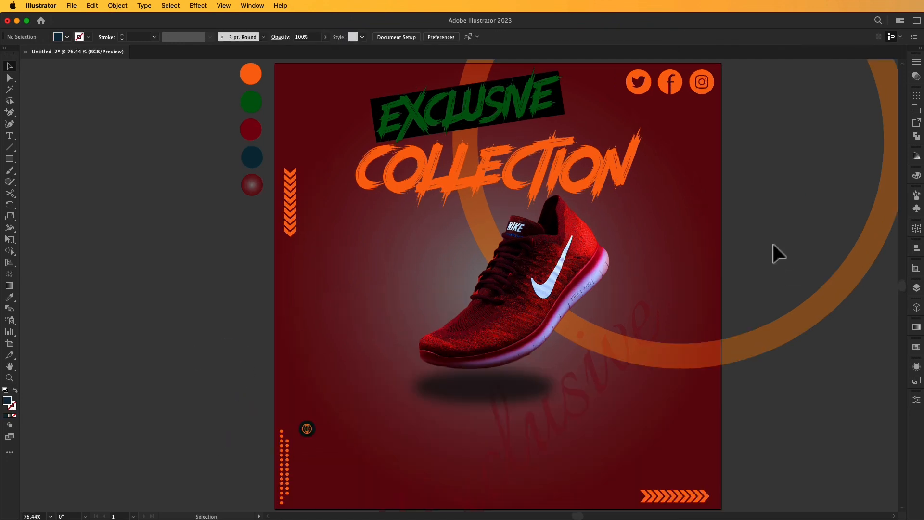
# Step: Paste the website and phone number text and place the website line beside the globe icon in the artboard's lower left area
pyautogui.press('space')
pyautogui.moveTo(773, 243); pyautogui.dragTo(776, 242)
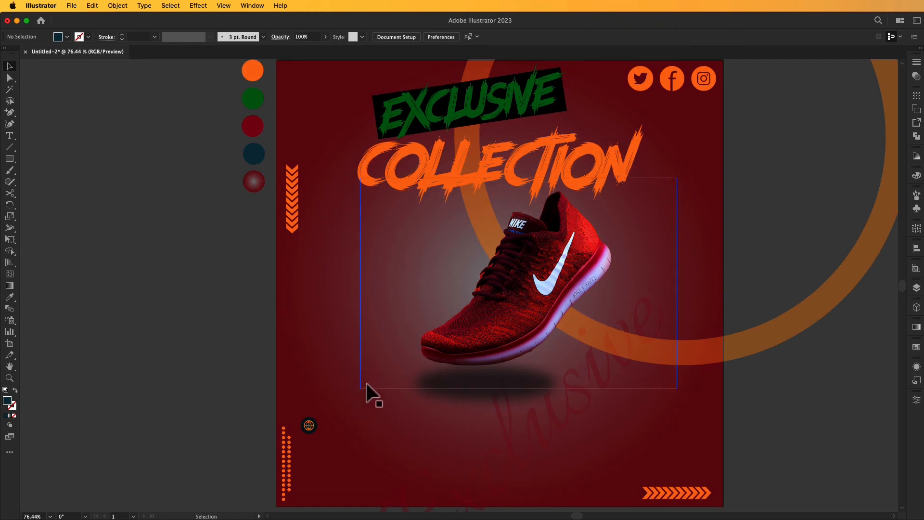
pyautogui.press('space')
pyautogui.moveTo(303, 357); pyautogui.dragTo(297, 349)
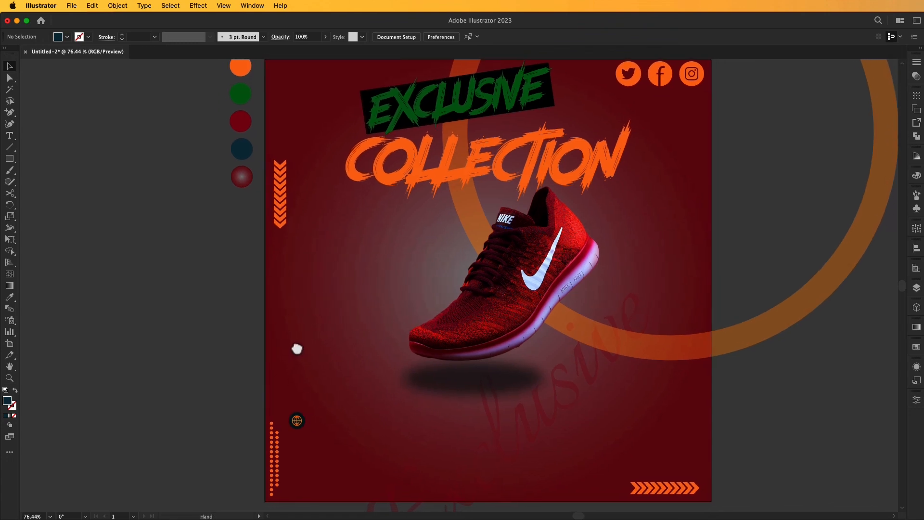
pyautogui.press('cmd+v')
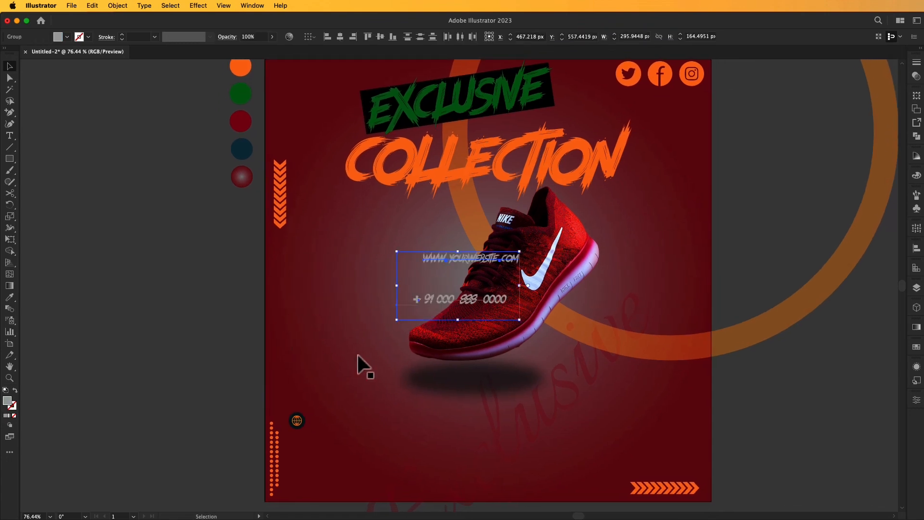
pyautogui.moveTo(444, 258); pyautogui.dragTo(354, 406)
pyautogui.click(213, 369)
pyautogui.moveTo(351, 407); pyautogui.dragTo(350, 406)
pyautogui.click(215, 357)
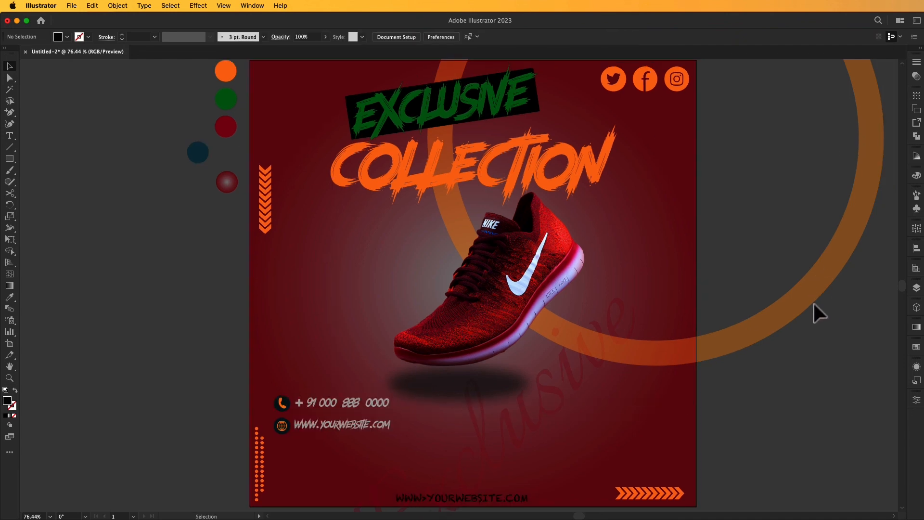
# Step: Draw a black 1080 × 1080 px square covering the whole artboard, keeping it unrotated
pyautogui.press('super+minus')
pyautogui.press('space')
pyautogui.moveTo(792, 329); pyautogui.dragTo(809, 317)
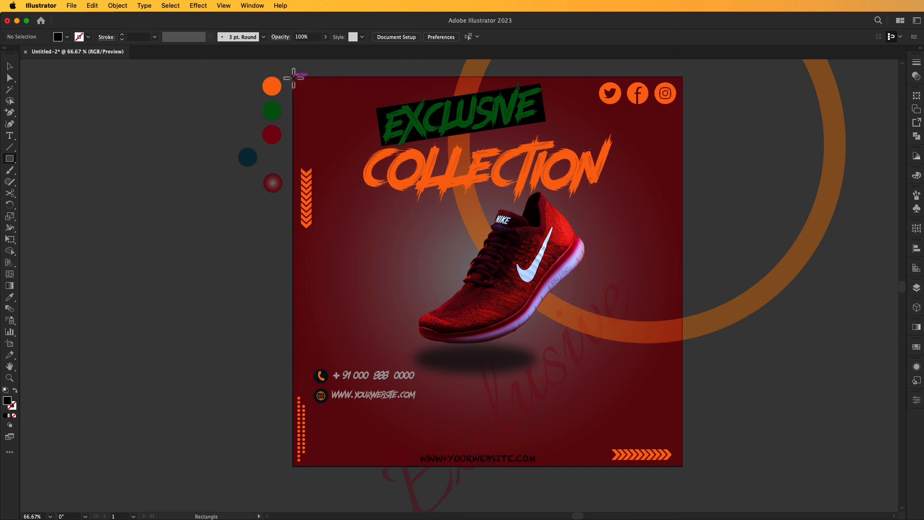
pyautogui.moveTo(293, 77); pyautogui.dragTo(683, 466)
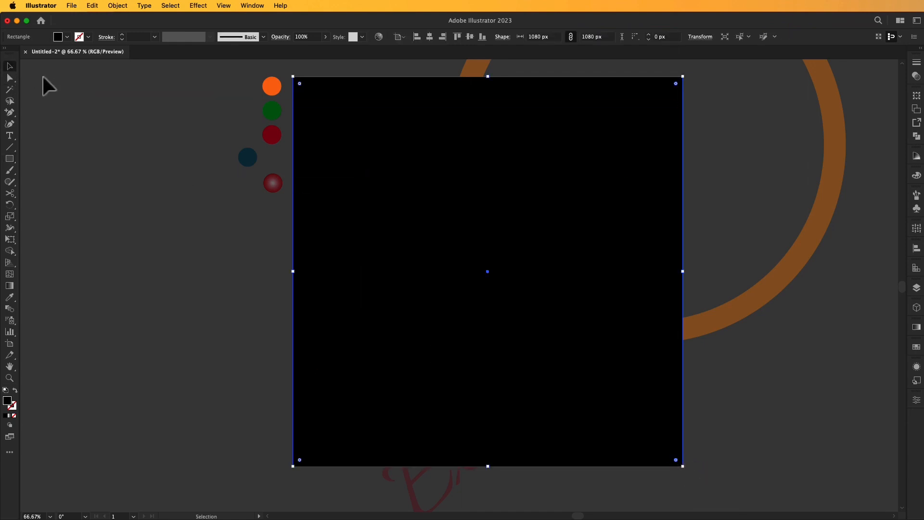
pyautogui.moveTo(290, 72); pyautogui.dragTo(426, 236)
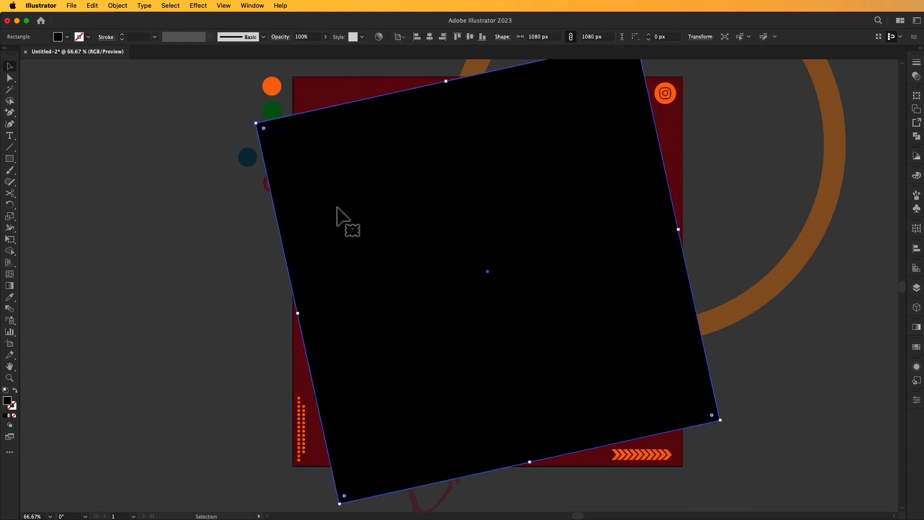
pyautogui.press('super+z')
# Step: Unlock all objects and clip the advertisement's artwork to the black square with a clipping mask
pyautogui.click(169, 5)
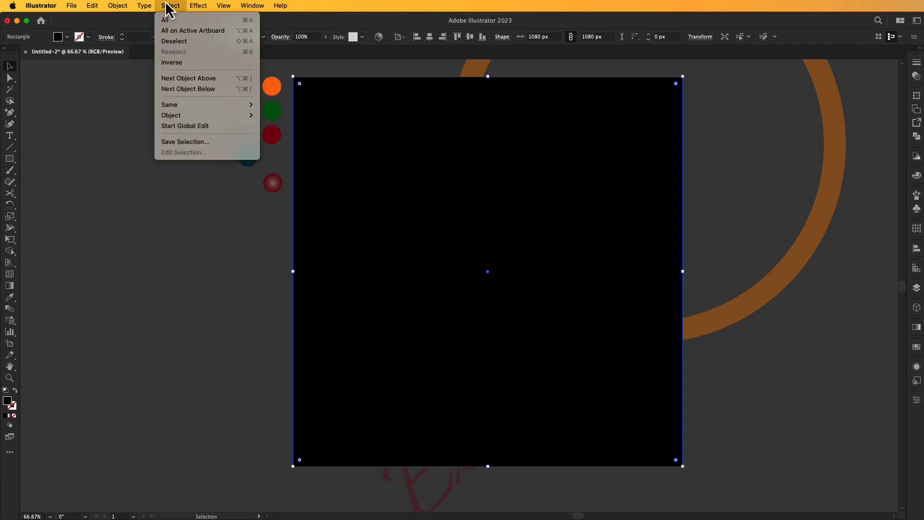
pyautogui.moveTo(117, 6)
pyautogui.click(135, 100)
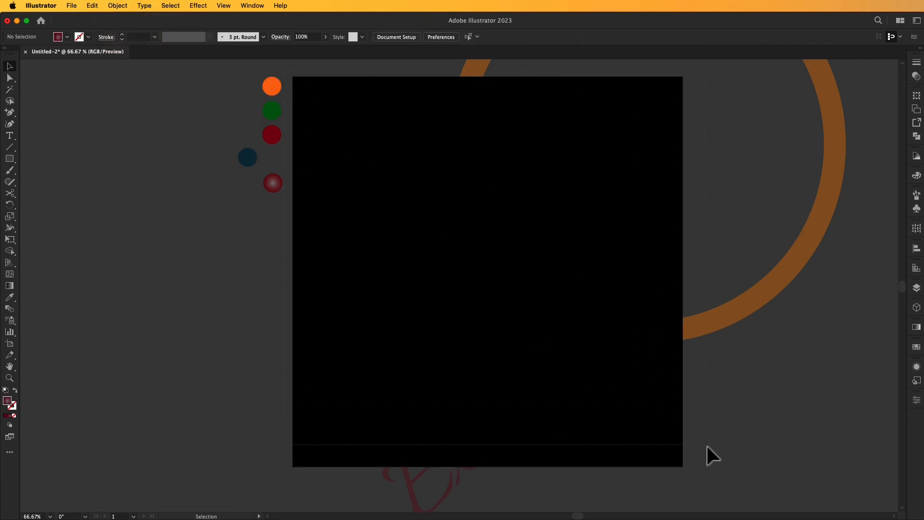
pyautogui.press('super+a')
pyautogui.rightClick(458, 220)
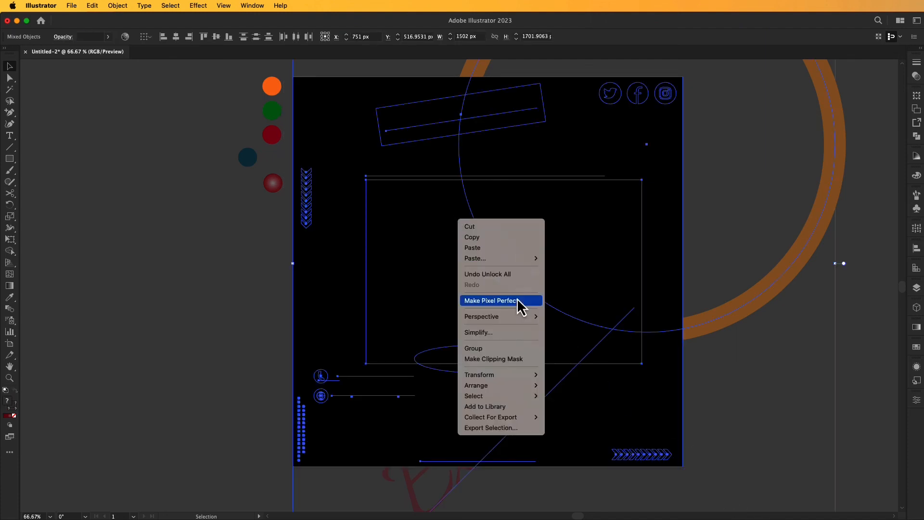
pyautogui.click(501, 359)
pyautogui.click(238, 285)
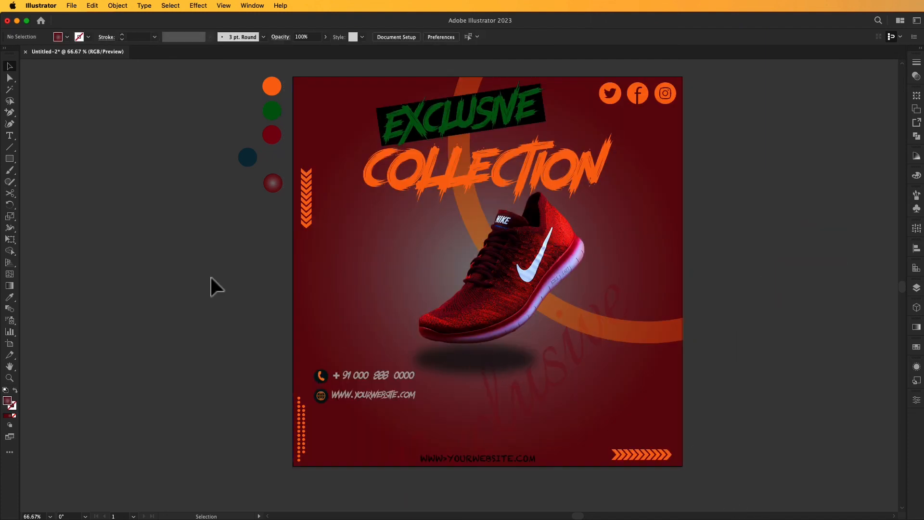
pyautogui.moveTo(813, 189); pyautogui.dragTo(824, 193)
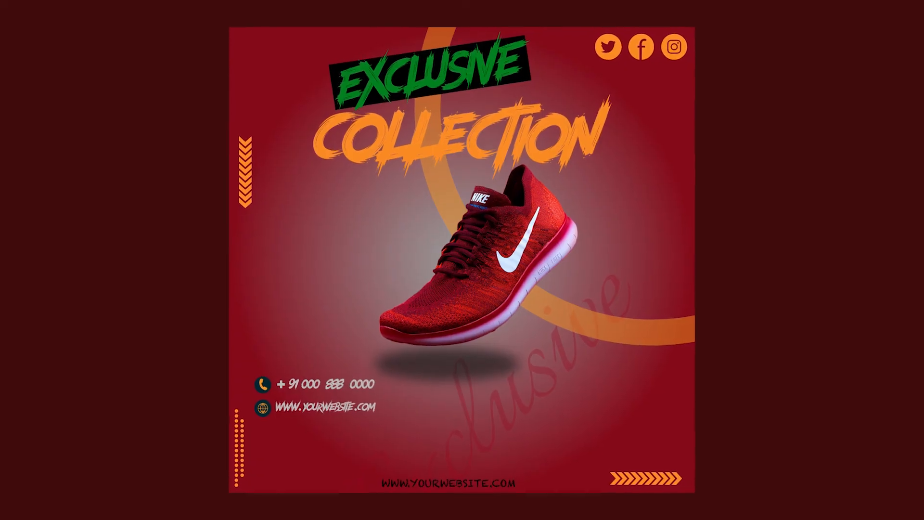